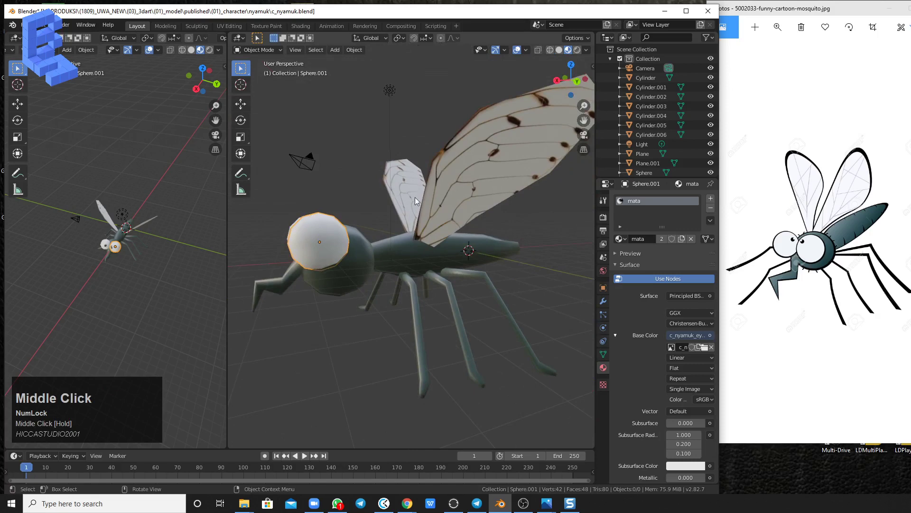
# Examine the mosquito model's wings, eyes and body from several angles and review the surface settings of the eye material mata
pyautogui.moveTo(414, 234); pyautogui.dragTo(486, 244, button='middle')
pyautogui.scroll(1, 392, 250)
pyautogui.moveTo(392, 250); pyautogui.dragTo(428, 244, button='middle')
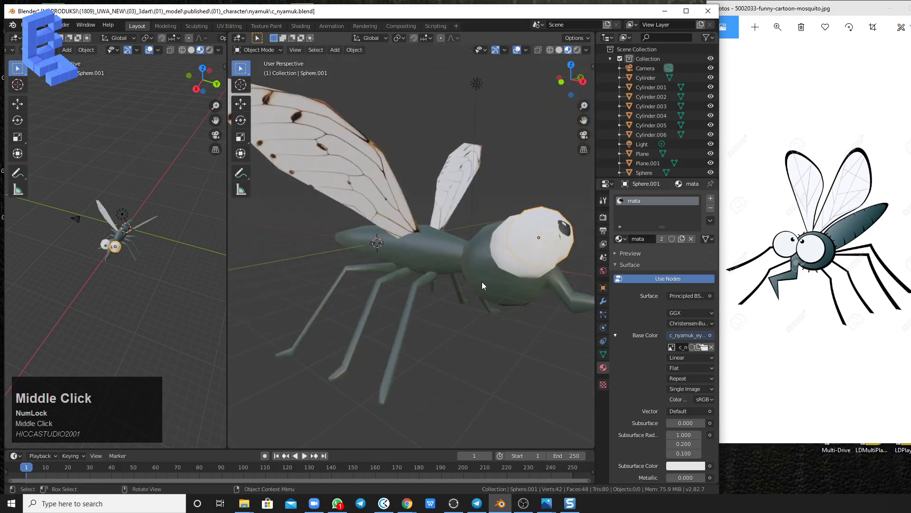
pyautogui.moveTo(413, 280); pyautogui.dragTo(366, 283, button='middle')
pyautogui.scroll(2, 380, 280)
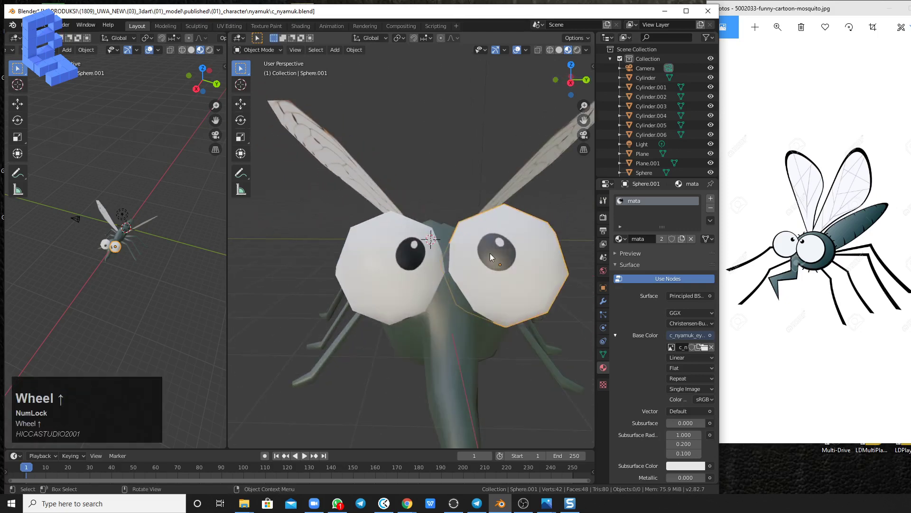
pyautogui.scroll(1, 490, 252)
pyautogui.keyDown('shift'); pyautogui.moveTo(490, 253); pyautogui.dragTo(458, 252, button='middle'); pyautogui.keyUp('shift')
pyautogui.scroll(1, 458, 255)
pyautogui.moveTo(392, 218); pyautogui.dragTo(438, 245, button='middle')
pyautogui.scroll(-5, 423, 223)
pyautogui.scroll(-1, 440, 243)
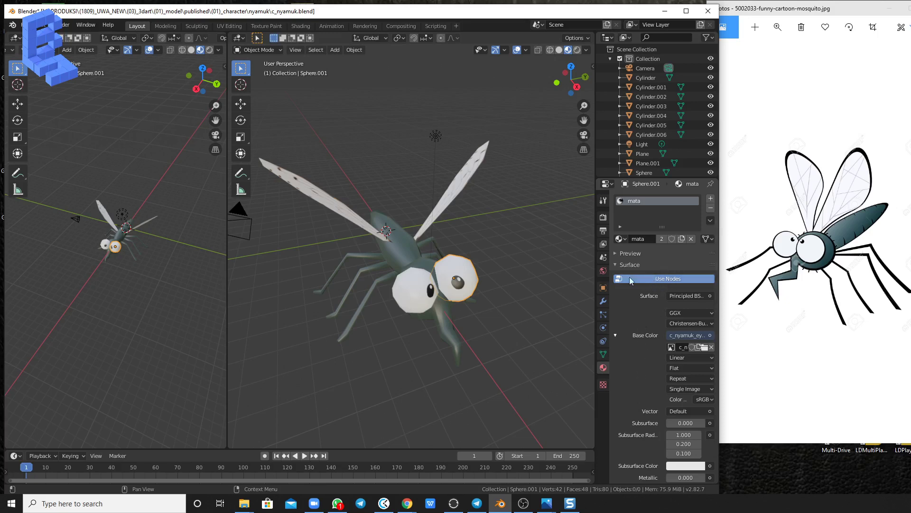
pyautogui.scroll(-9, 662, 307)
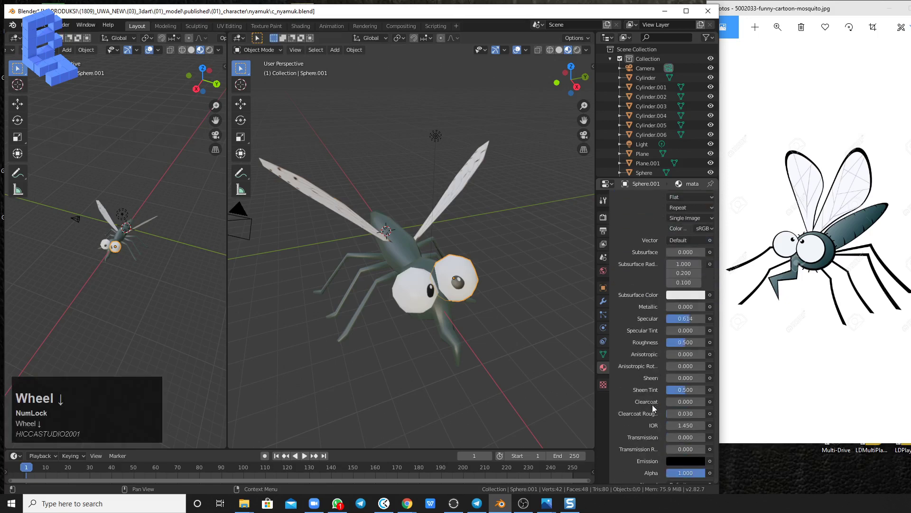
pyautogui.scroll(-4, 652, 406)
pyautogui.scroll(2, 653, 406)
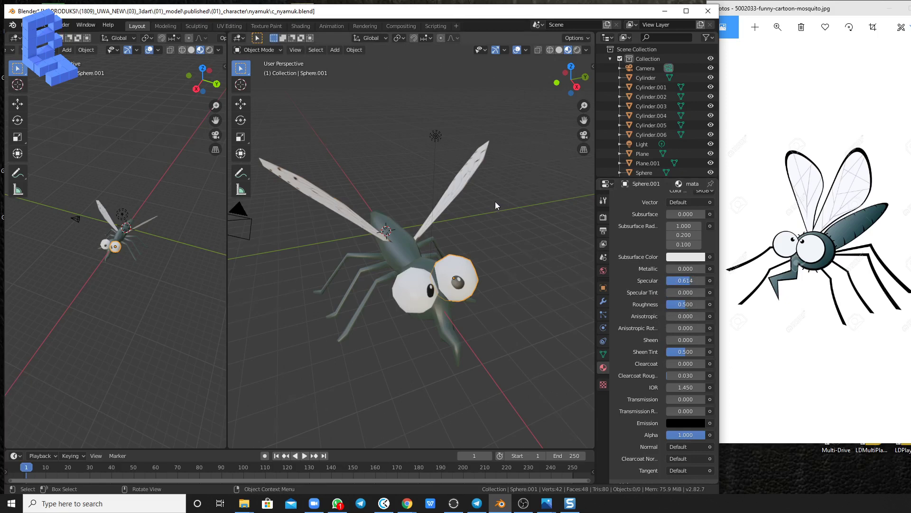
pyautogui.moveTo(496, 202); pyautogui.dragTo(449, 192, button='middle')
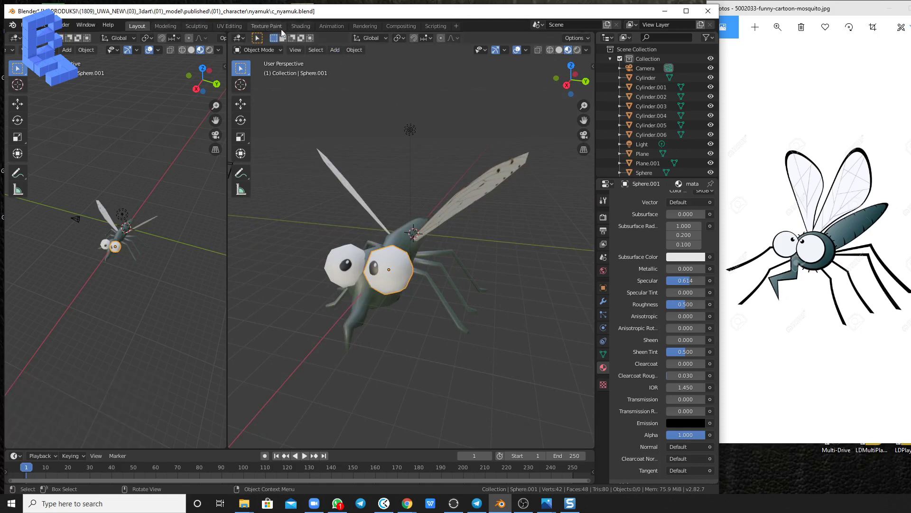
# Switch to the Shading workspace and select the mosquito's body to show the nodes of its c_nyamuk_badan material
pyautogui.click(301, 27)
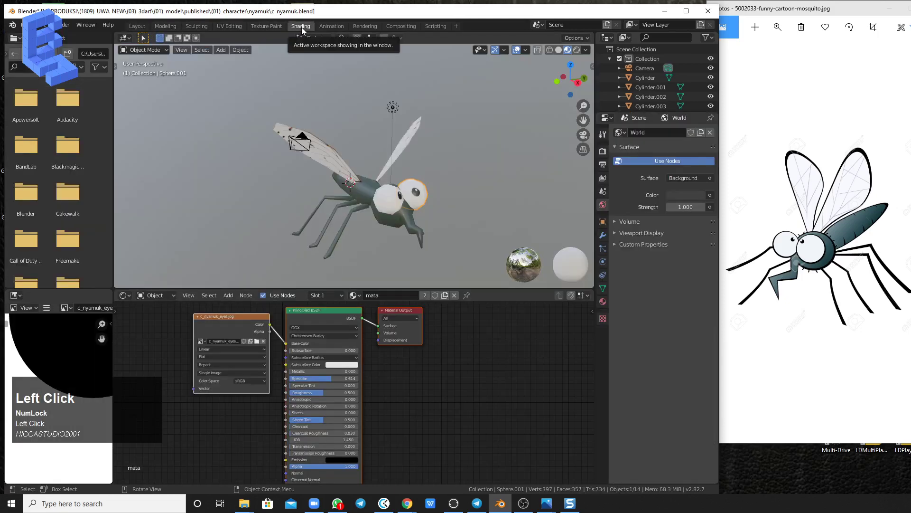
pyautogui.moveTo(295, 160); pyautogui.dragTo(315, 178, button='middle')
pyautogui.scroll(3, 387, 185)
pyautogui.moveTo(387, 185)
pyautogui.keyDown('shift'); pyautogui.mouseDown(button='middle')
pyautogui.moveTo(389, 134)
pyautogui.moveTo(385, 160)
pyautogui.mouseUp(button='middle'); pyautogui.keyUp('shift')
pyautogui.scroll(-3, 390, 134)
pyautogui.scroll(3, 387, 156)
pyautogui.keyDown('shift'); pyautogui.middleClick(387, 155); pyautogui.keyUp('shift')
pyautogui.click(386, 161)
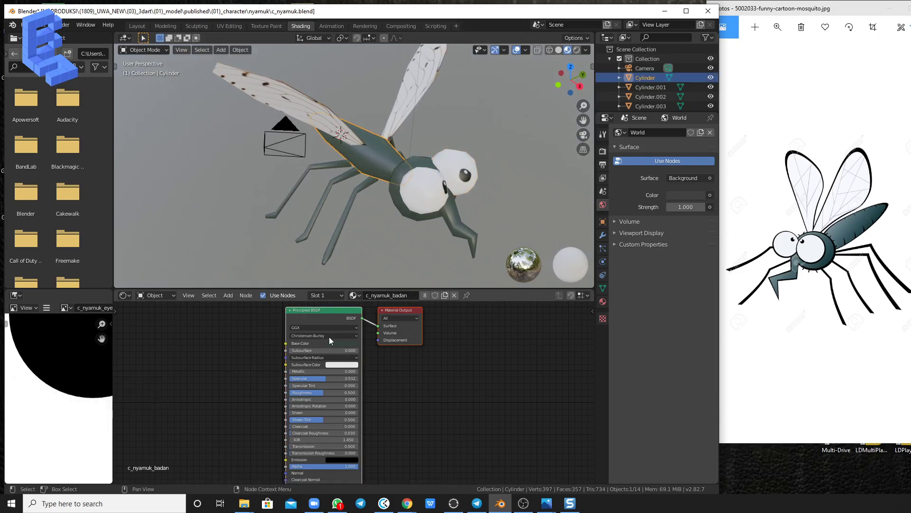
# Move the Material Output node farther from the Principled BSDF node, keeping the mosquito's body selected
pyautogui.scroll(-2, 355, 387)
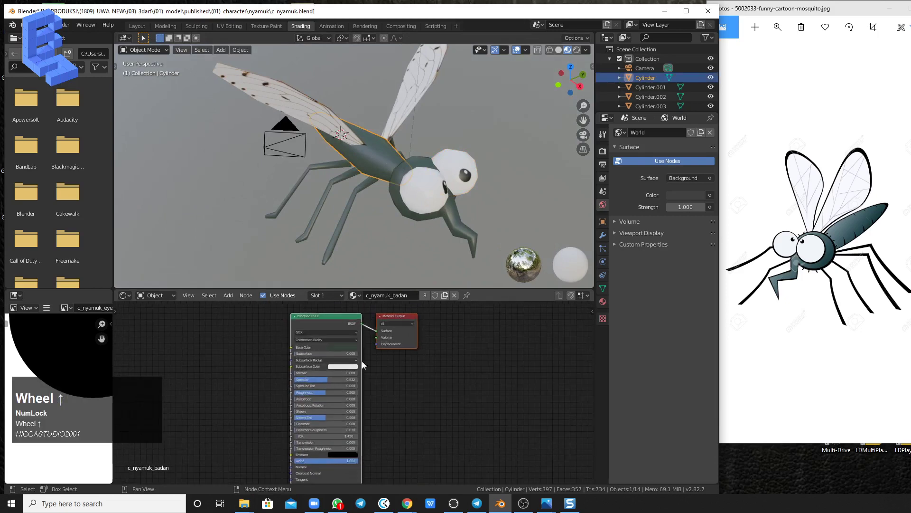
pyautogui.click(405, 374)
pyautogui.moveTo(403, 316); pyautogui.dragTo(465, 318)
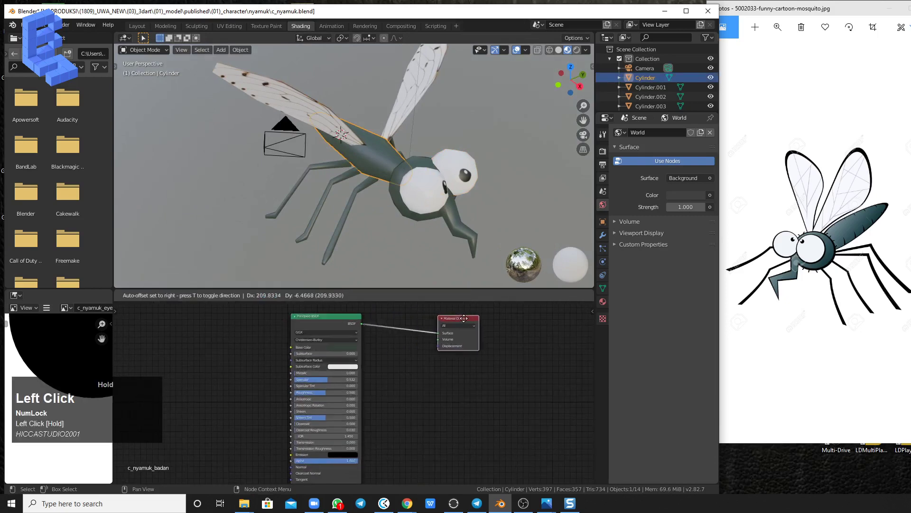
pyautogui.click(403, 376)
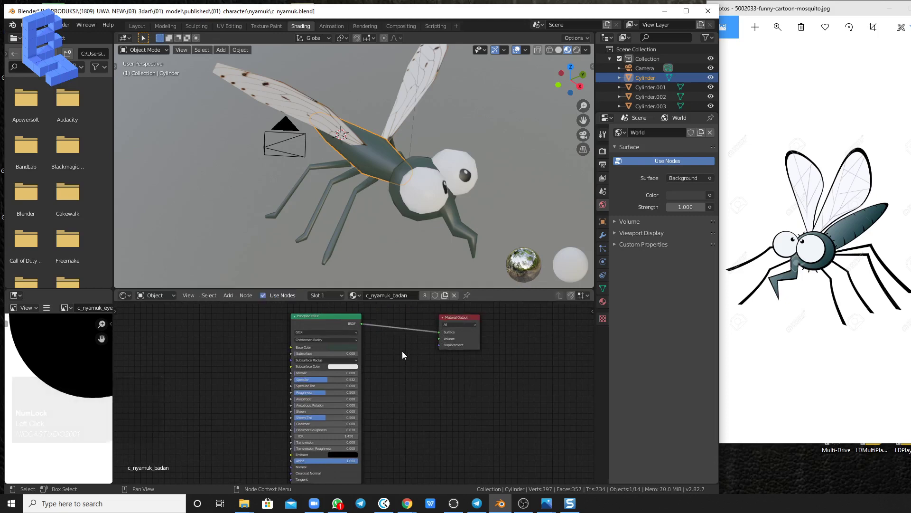
pyautogui.click(506, 198)
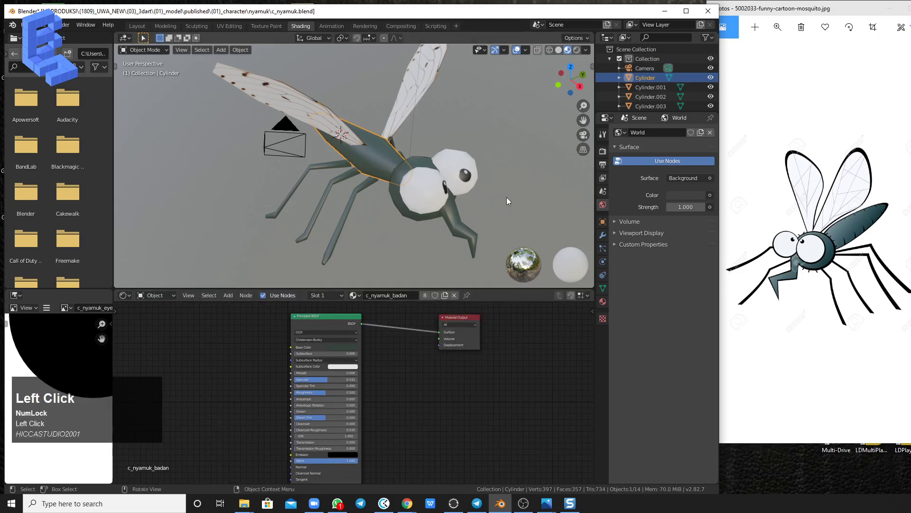
pyautogui.click(401, 111)
pyautogui.click(374, 165)
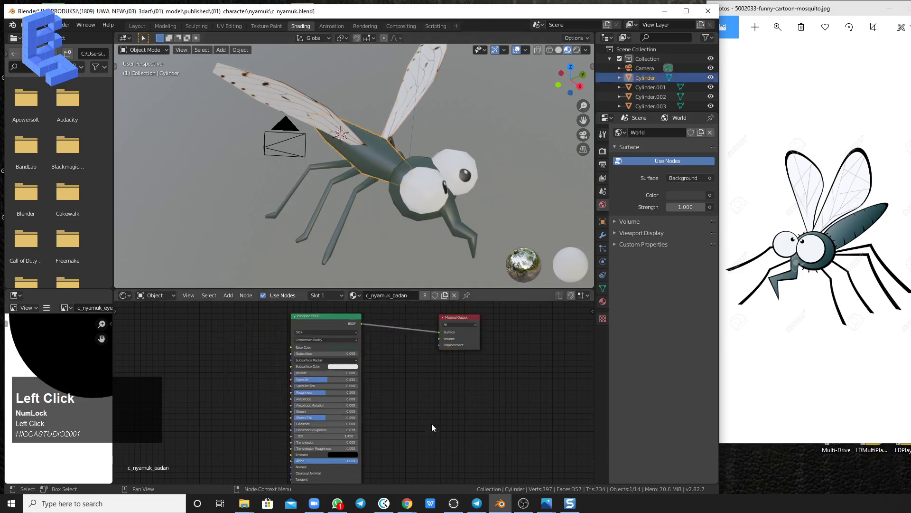
# Examine the body material's Principled BSDF and Material Output nodes and the link between them
pyautogui.moveTo(347, 325); pyautogui.dragTo(345, 330)
pyautogui.scroll(5, 335, 348)
pyautogui.moveTo(397, 374); pyautogui.dragTo(400, 418, button='middle')
pyautogui.scroll(-9, 369, 383)
pyautogui.scroll(8, 377, 402)
pyautogui.scroll(5, 375, 402)
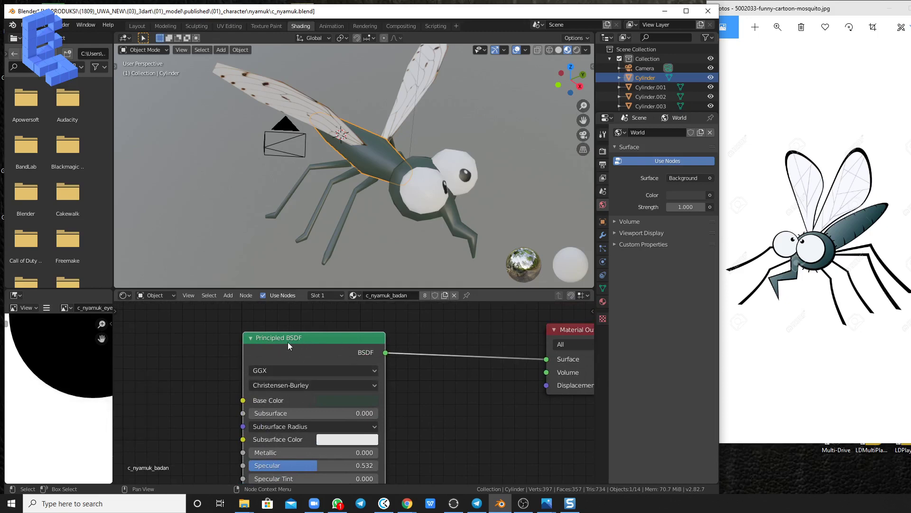
pyautogui.scroll(-6, 300, 384)
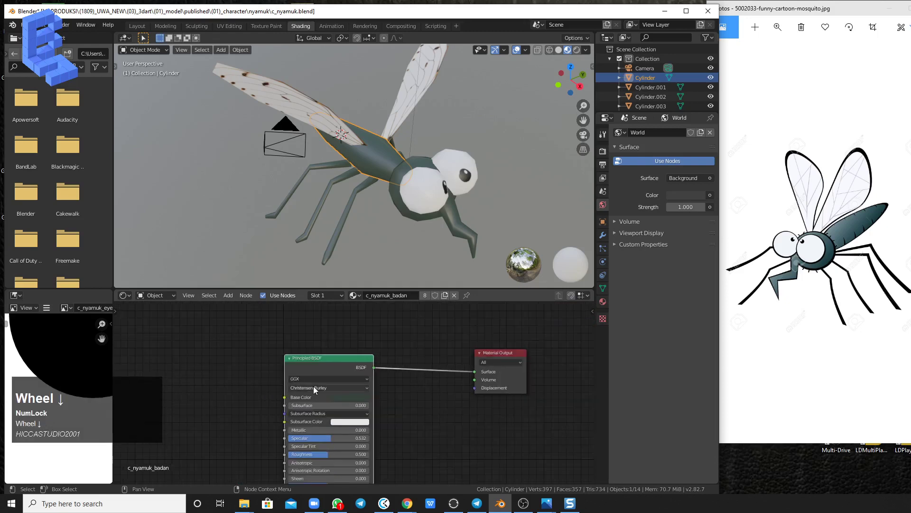
pyautogui.scroll(9, 328, 390)
pyautogui.moveTo(402, 347); pyautogui.dragTo(325, 381, button='middle')
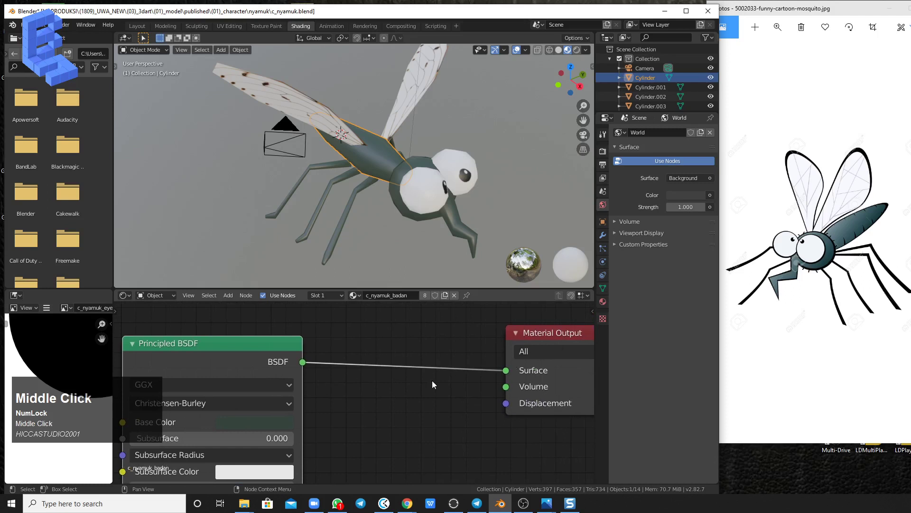
pyautogui.moveTo(432, 380); pyautogui.dragTo(372, 388, button='middle')
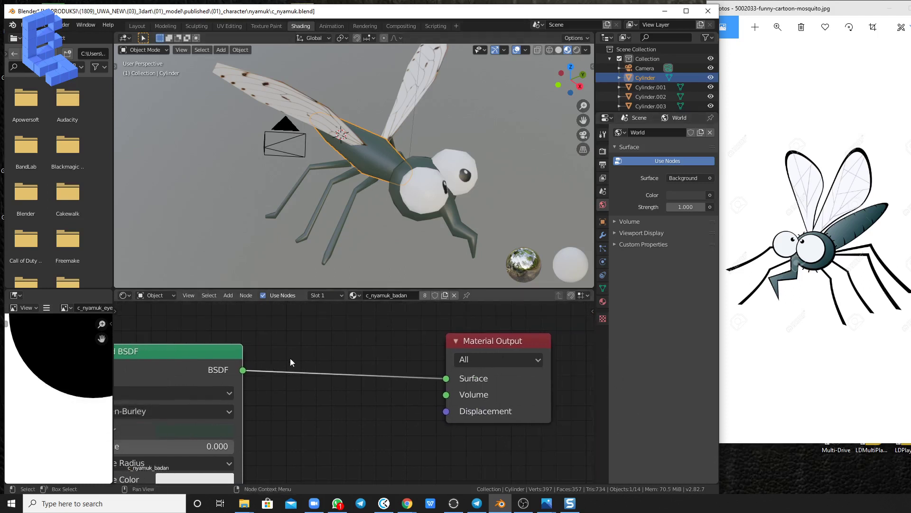
pyautogui.scroll(-5, 304, 352)
pyautogui.moveTo(304, 352)
pyautogui.mouseDown(button='middle')
pyautogui.moveTo(321, 343)
pyautogui.moveTo(290, 343)
pyautogui.mouseUp(button='middle')
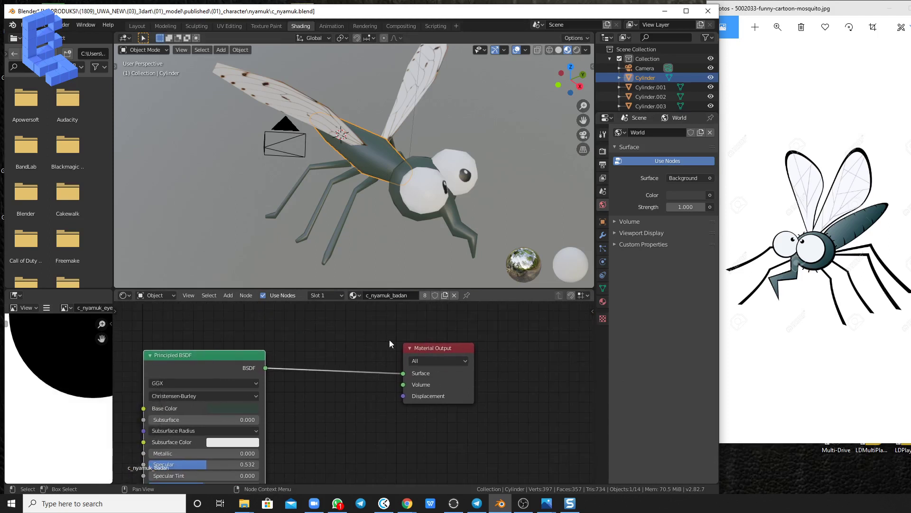
pyautogui.scroll(-2, 331, 363)
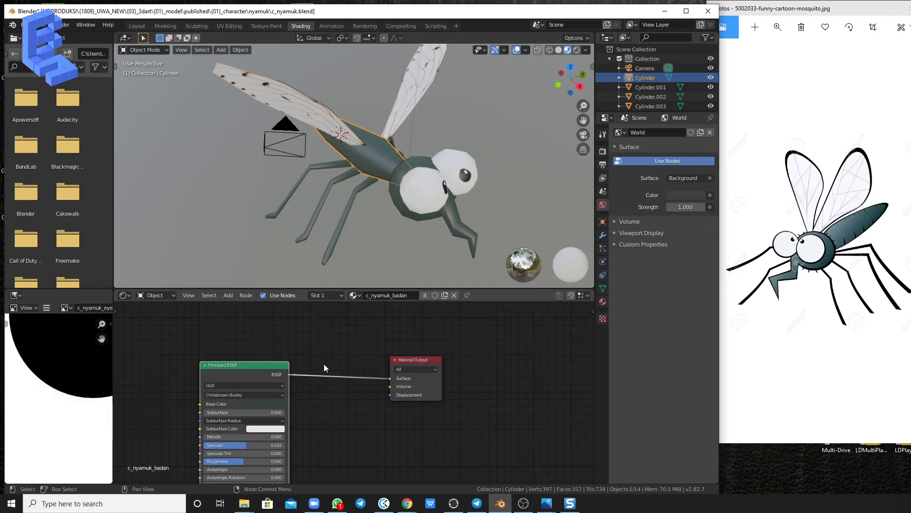
# Disconnect the Principled BSDF from the Material Output's Surface input and move the output node farther away
pyautogui.moveTo(361, 376); pyautogui.dragTo(423, 381, button='middle')
pyautogui.moveTo(423, 381); pyautogui.dragTo(387, 398)
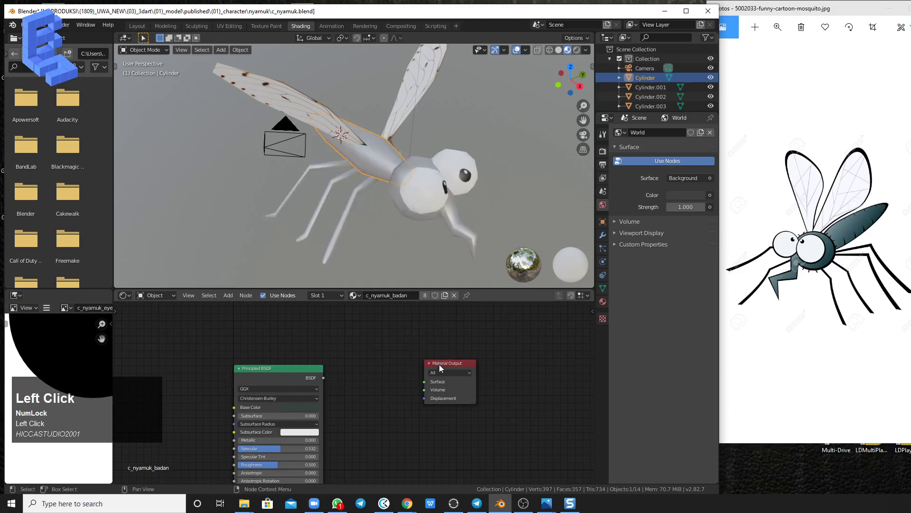
pyautogui.moveTo(440, 364); pyautogui.dragTo(470, 363)
pyautogui.moveTo(388, 344); pyautogui.dragTo(380, 335, button='middle')
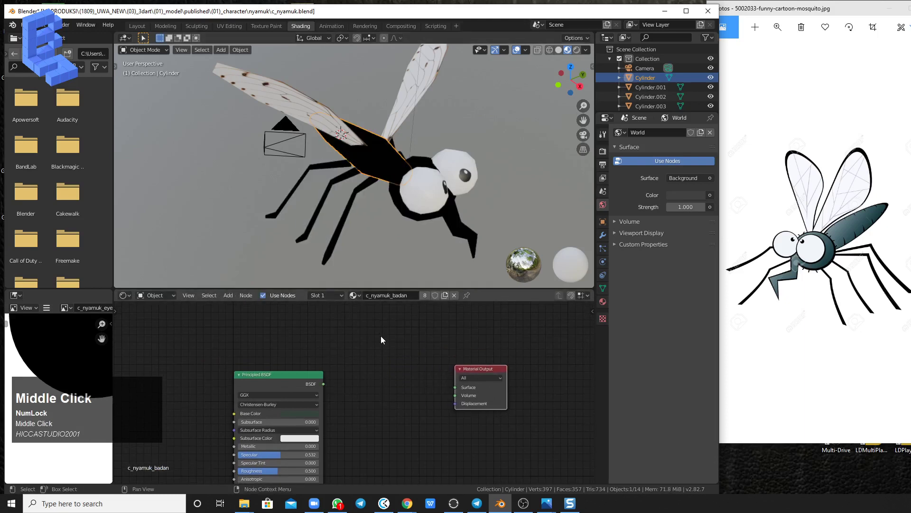
# Add a Diffuse BSDF shader node to the body material, between and slightly above the two existing nodes
pyautogui.hotkey('shift', 'a')
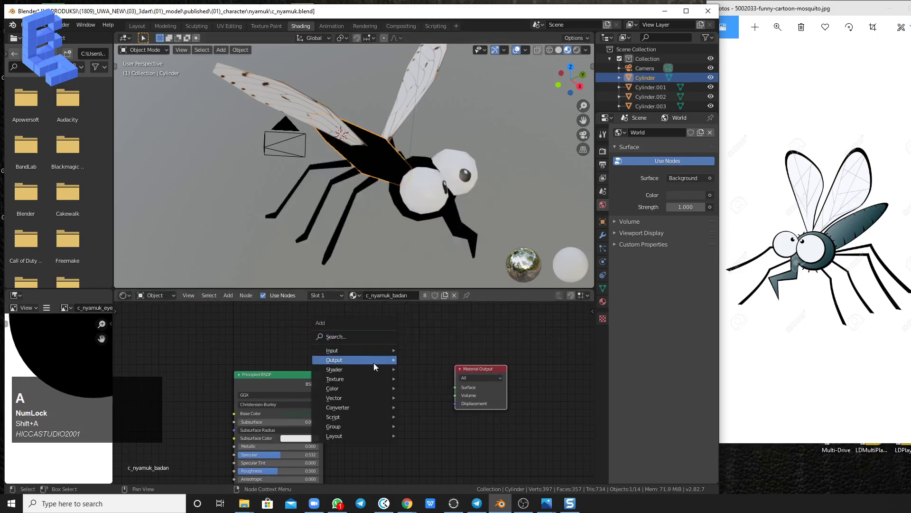
pyautogui.moveTo(372, 367)
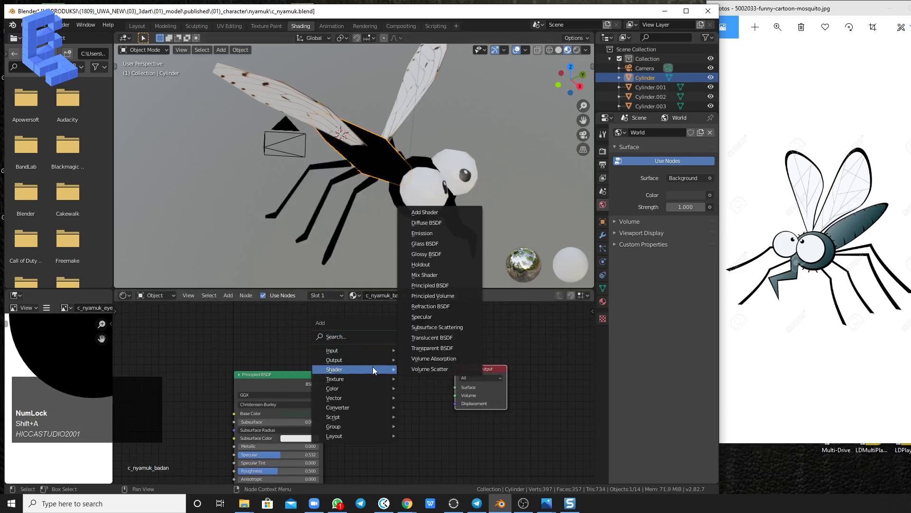
pyautogui.click(439, 223)
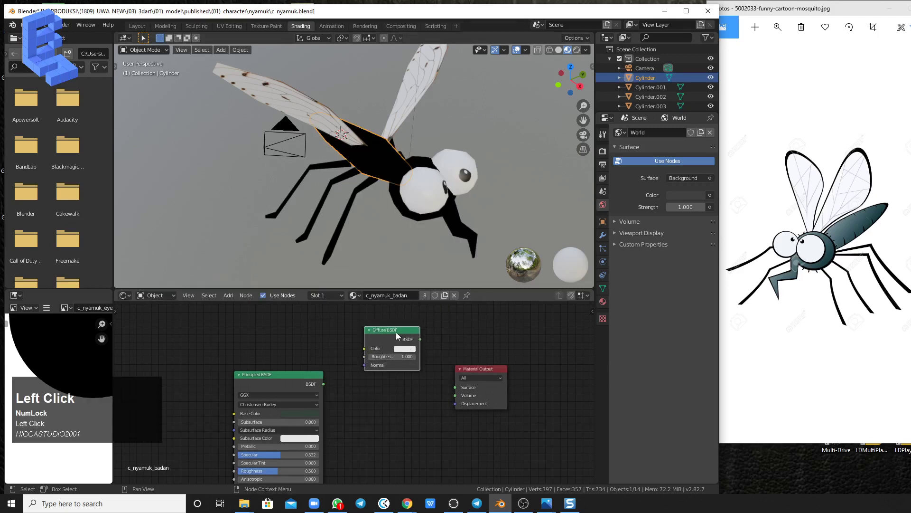
# Review the full list of parameters on the disconnected Principled BSDF node
pyautogui.moveTo(329, 399); pyautogui.dragTo(316, 333, button='middle')
pyautogui.scroll(-4, 287, 401)
pyautogui.moveTo(301, 412); pyautogui.dragTo(294, 329, button='middle')
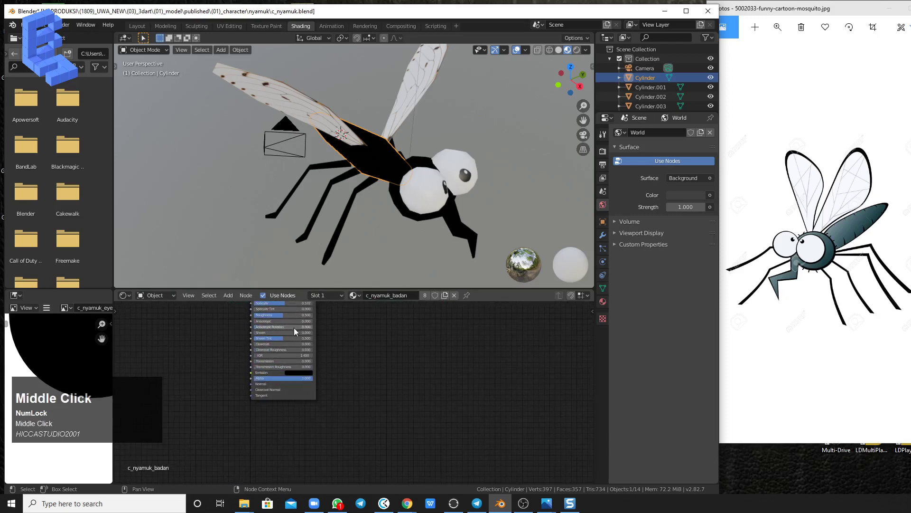
pyautogui.moveTo(347, 360); pyautogui.dragTo(344, 421, button='middle')
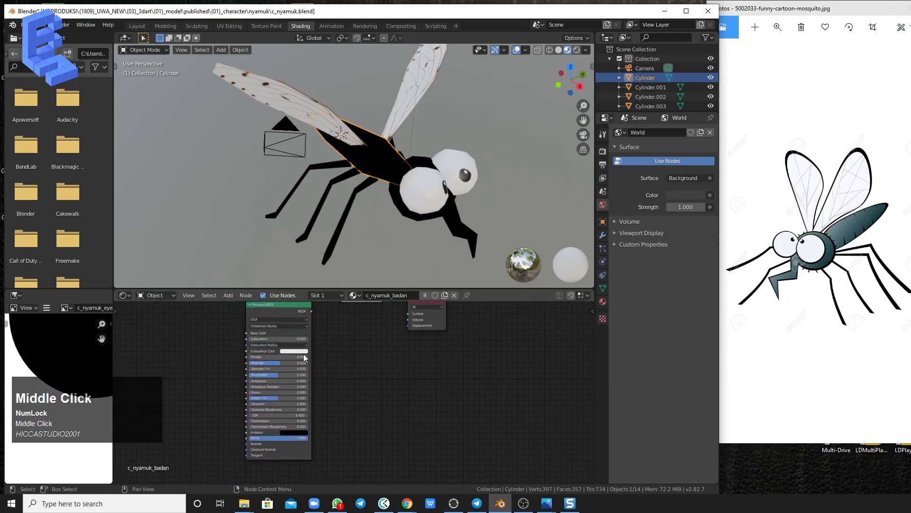
pyautogui.moveTo(304, 358); pyautogui.dragTo(293, 372, button='middle')
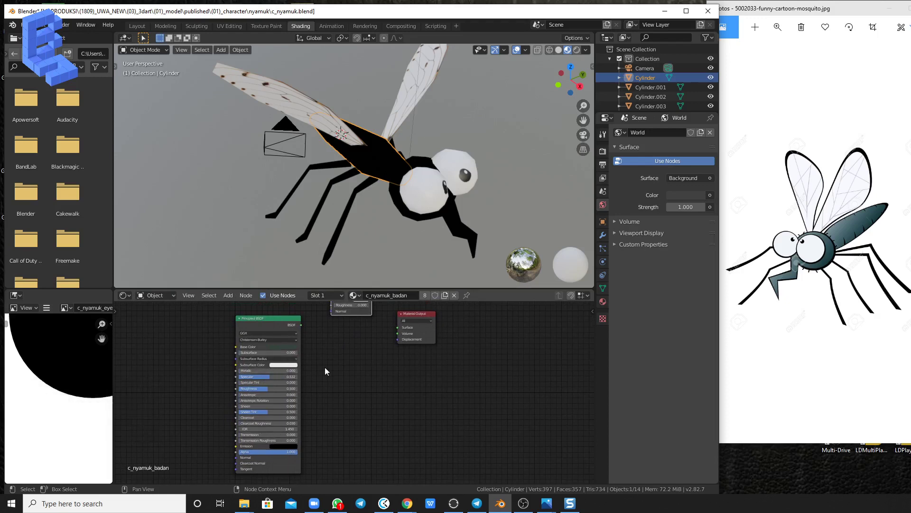
pyautogui.middleClick(265, 381)
pyautogui.scroll(2, 264, 379)
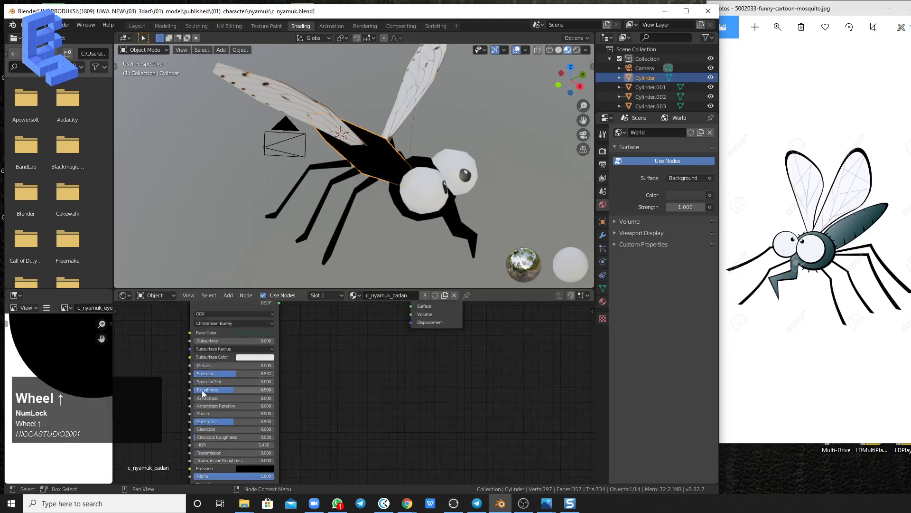
# Reposition the Material Output node beside the Diffuse BSDF and link the Diffuse BSDF output to its Surface input
pyautogui.moveTo(355, 352); pyautogui.dragTo(349, 424, button='middle')
pyautogui.moveTo(381, 387); pyautogui.dragTo(406, 351)
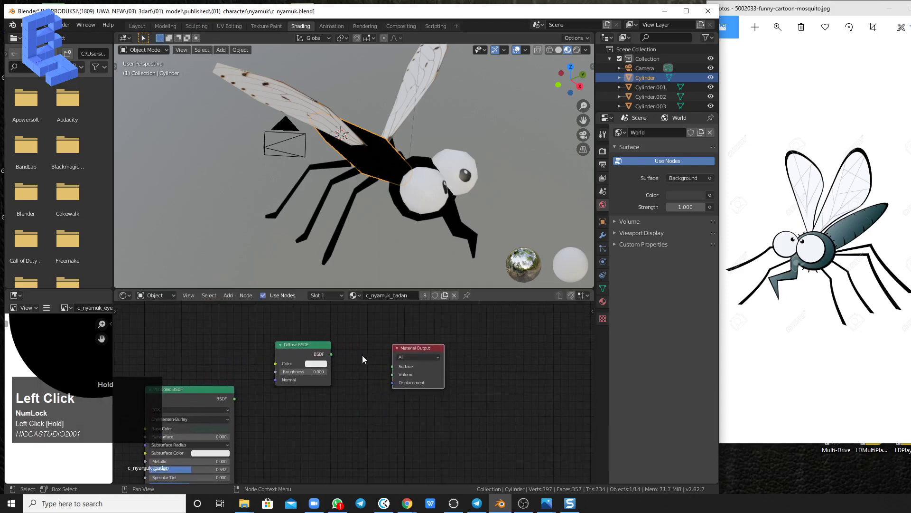
pyautogui.moveTo(332, 353); pyautogui.dragTo(388, 377)
pyautogui.moveTo(332, 355); pyautogui.dragTo(393, 366)
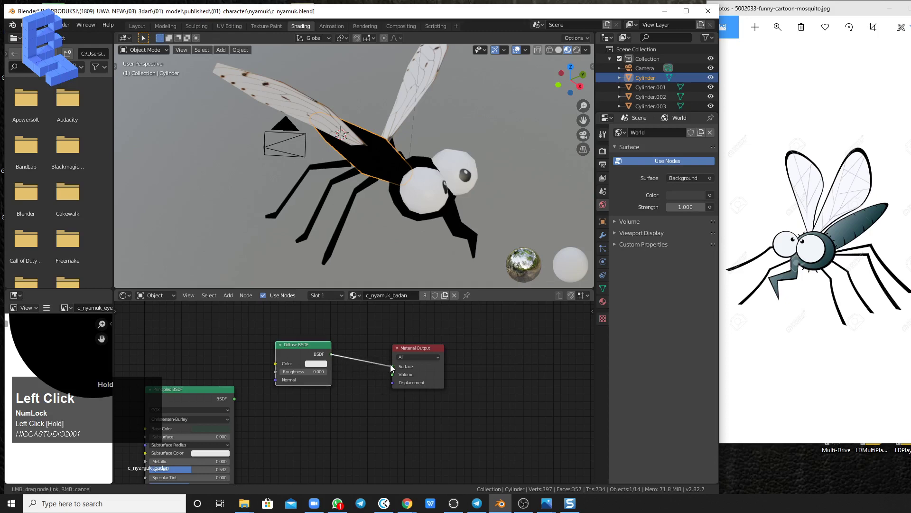
# Darken the Diffuse BSDF colour to dark grey and inspect the shading on the mosquito's body and legs
pyautogui.click(316, 364)
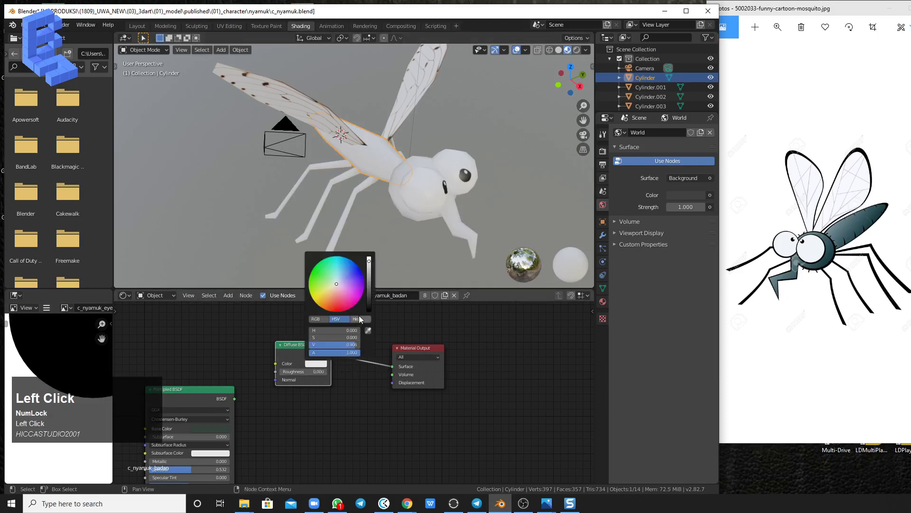
pyautogui.moveTo(369, 283)
pyautogui.mouseDown()
pyautogui.moveTo(369, 310)
pyautogui.moveTo(369, 300)
pyautogui.mouseUp()
pyautogui.moveTo(433, 231); pyautogui.dragTo(473, 204, button='middle')
pyautogui.scroll(3, 433, 179)
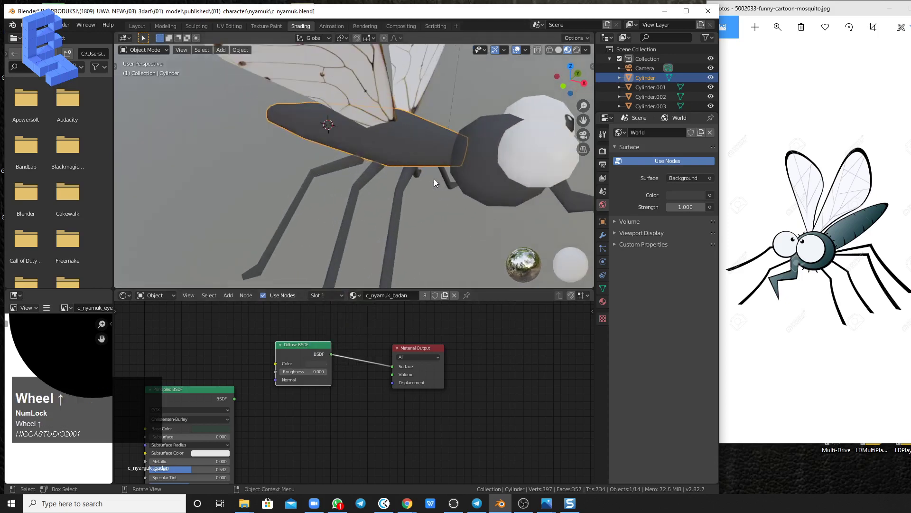
pyautogui.moveTo(307, 387); pyautogui.dragTo(333, 405, button='middle')
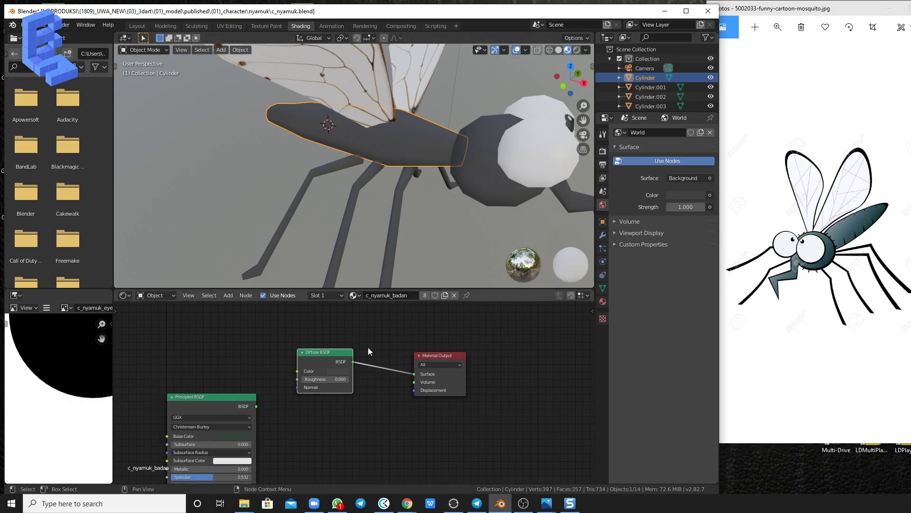
pyautogui.moveTo(443, 190); pyautogui.dragTo(432, 200, button='middle')
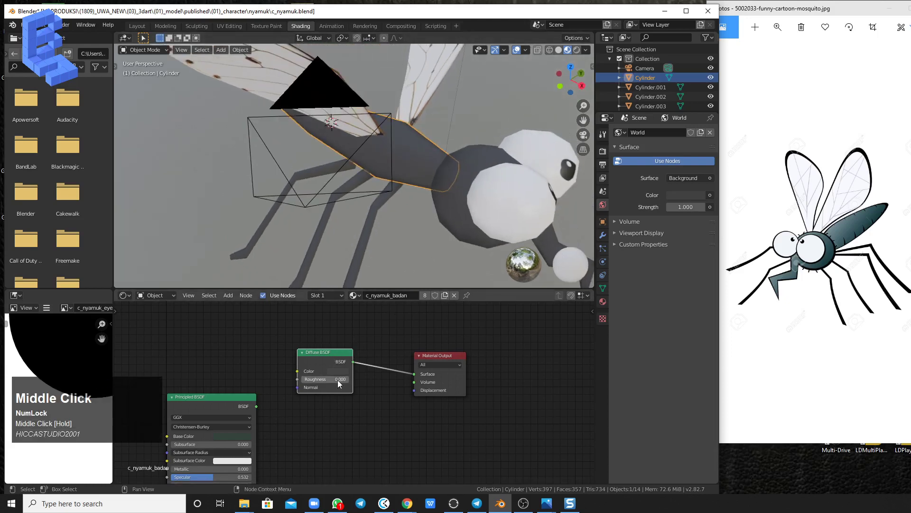
pyautogui.moveTo(310, 381)
pyautogui.mouseDown()
pyautogui.moveTo(356, 381)
pyautogui.moveTo(306, 381)
pyautogui.mouseUp()
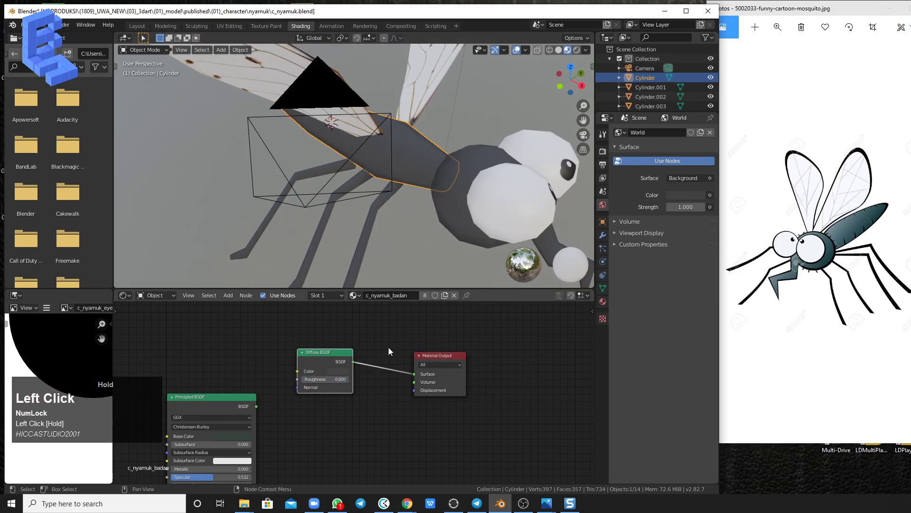
# Set the Diffuse BSDF colour to a dark green with hue 0.444, saturation 0.198 and value 0.204, checking the body shading
pyautogui.moveTo(475, 212); pyautogui.dragTo(456, 215, button='middle')
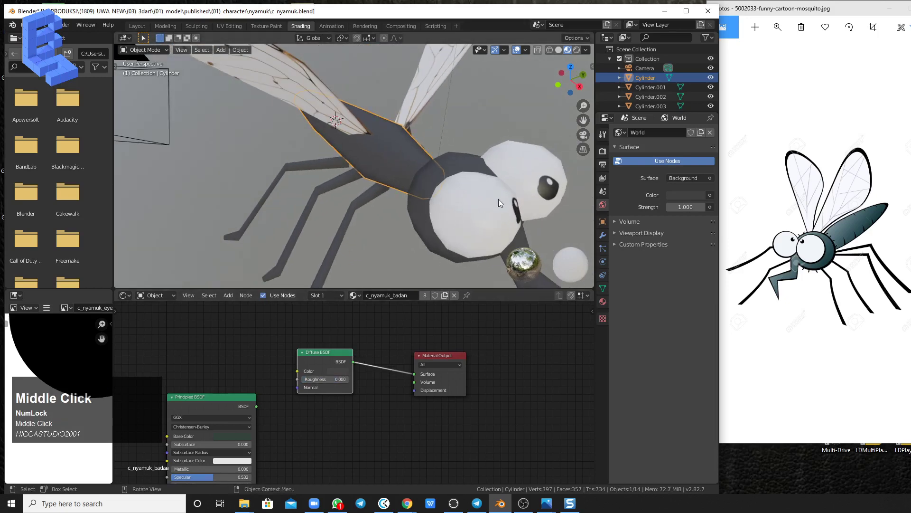
pyautogui.scroll(-2, 497, 200)
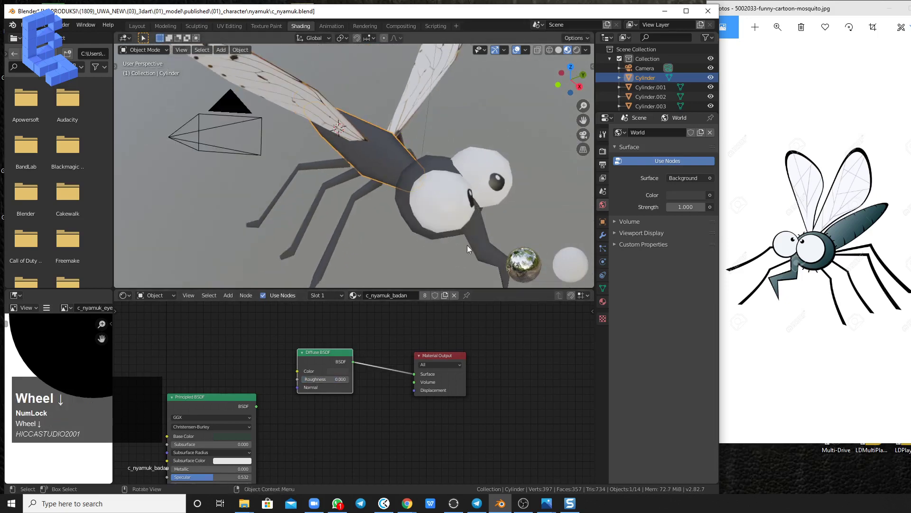
pyautogui.click(335, 370)
pyautogui.moveTo(362, 281)
pyautogui.mouseDown()
pyautogui.moveTo(353, 309)
pyautogui.moveTo(366, 285)
pyautogui.moveTo(390, 308)
pyautogui.moveTo(355, 286)
pyautogui.mouseUp()
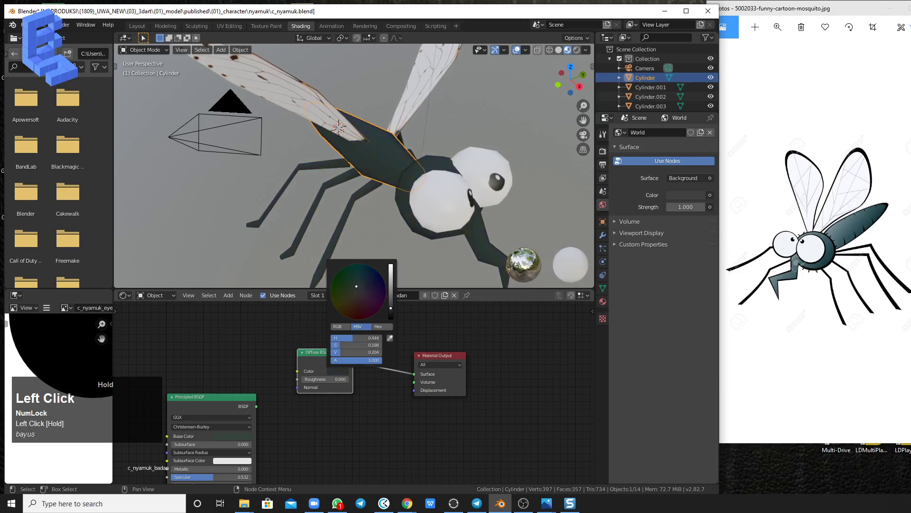
pyautogui.moveTo(484, 209); pyautogui.dragTo(417, 222, button='middle')
pyautogui.scroll(-4, 388, 209)
pyautogui.scroll(2, 416, 226)
# Move the disconnected Principled BSDF node farther away from the Diffuse BSDF and Material Output nodes
pyautogui.moveTo(343, 361); pyautogui.dragTo(381, 388, button='middle')
pyautogui.moveTo(299, 376); pyautogui.dragTo(336, 343, button='middle')
pyautogui.moveTo(401, 336); pyautogui.dragTo(397, 346)
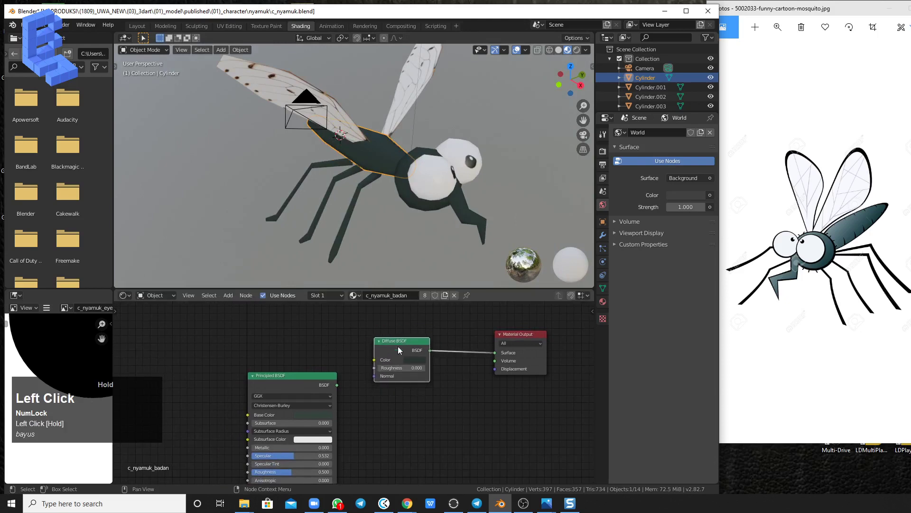
pyautogui.moveTo(338, 354); pyautogui.dragTo(322, 353, button='middle')
pyautogui.moveTo(309, 375); pyautogui.dragTo(220, 362)
# Select the mosquito's eye to show its "mata" material and shift the c_nyamuk_eyes.jpg texture node slightly
pyautogui.moveTo(466, 212); pyautogui.dragTo(437, 218, button='middle')
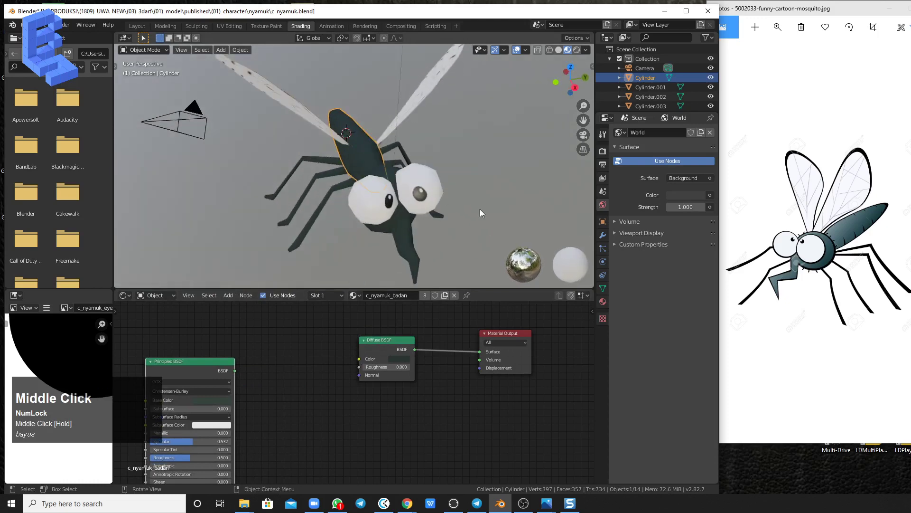
pyautogui.click(428, 193)
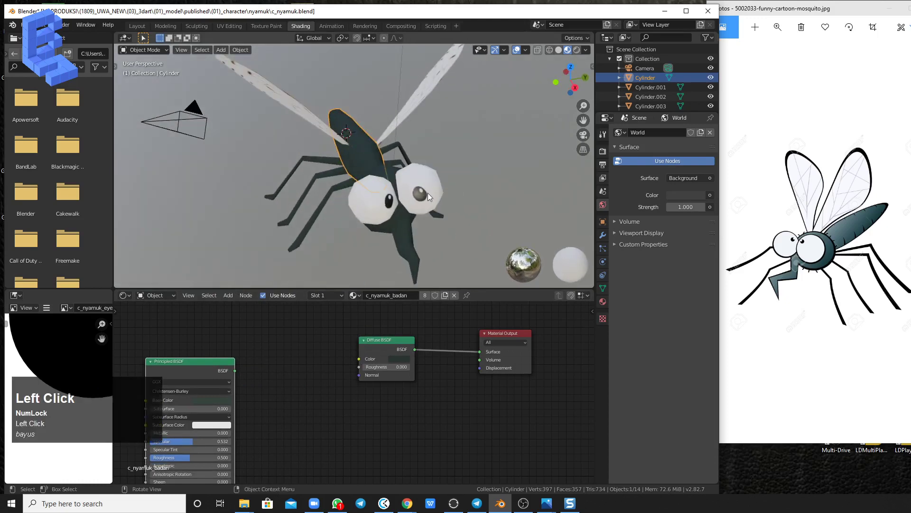
pyautogui.moveTo(360, 323); pyautogui.dragTo(446, 325, button='middle')
pyautogui.moveTo(272, 367)
pyautogui.mouseDown()
pyautogui.moveTo(316, 350)
pyautogui.moveTo(268, 358)
pyautogui.mouseUp()
pyautogui.click(306, 340)
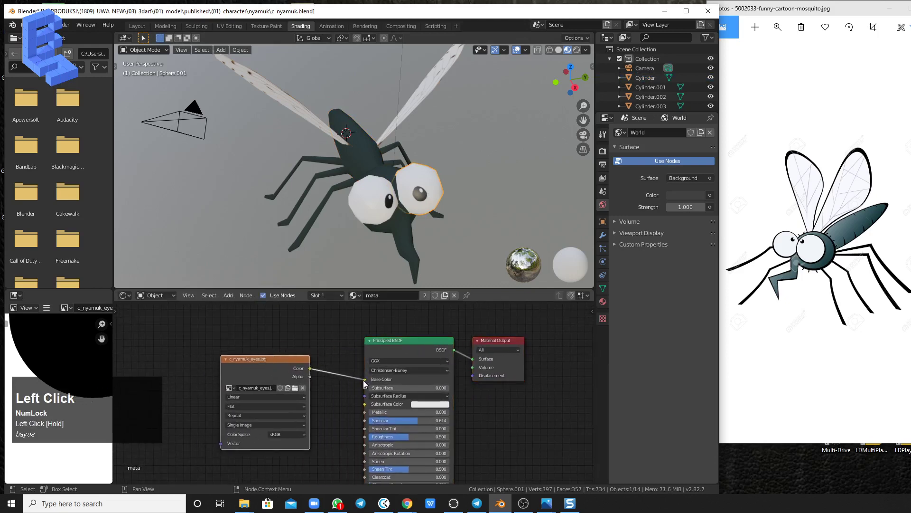
# Disconnect the c_nyamuk_eyes.jpg texture from Base Color and try a saturated blue base colour on the eyes
pyautogui.moveTo(363, 379); pyautogui.dragTo(341, 340)
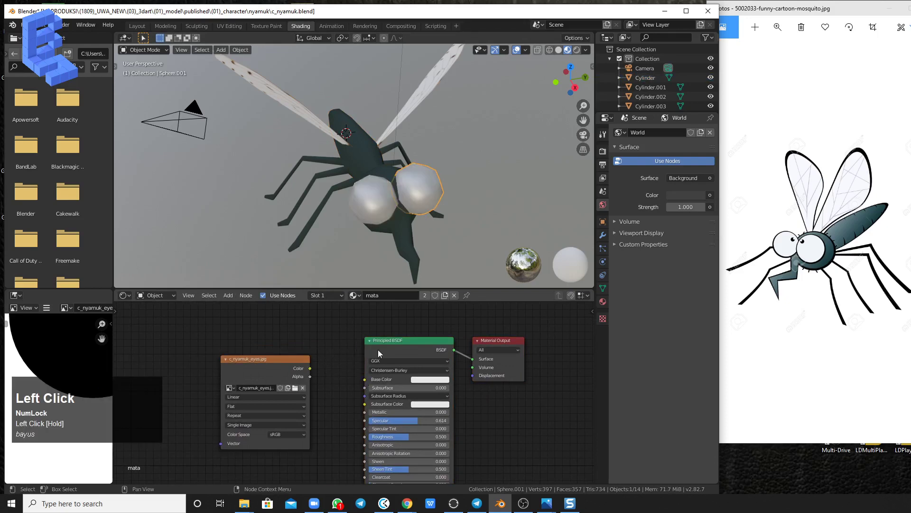
pyautogui.click(425, 379)
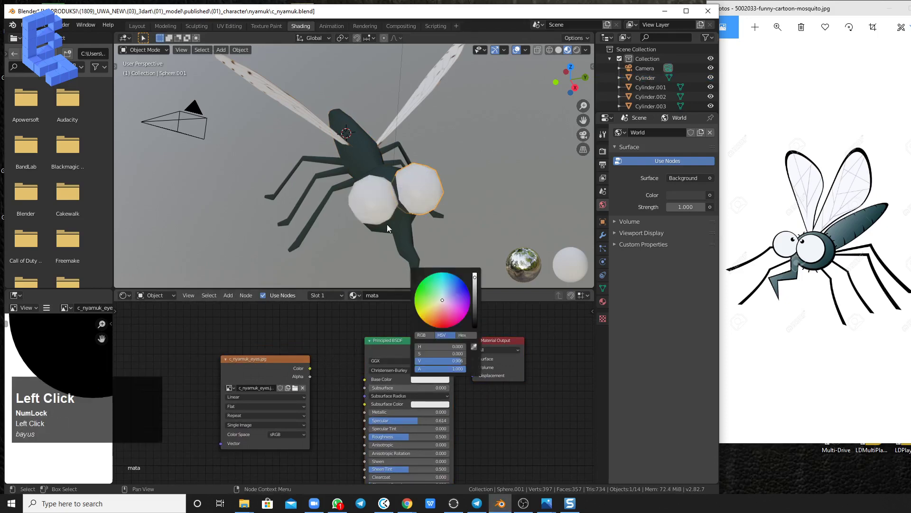
pyautogui.click(430, 381)
pyautogui.click(454, 279)
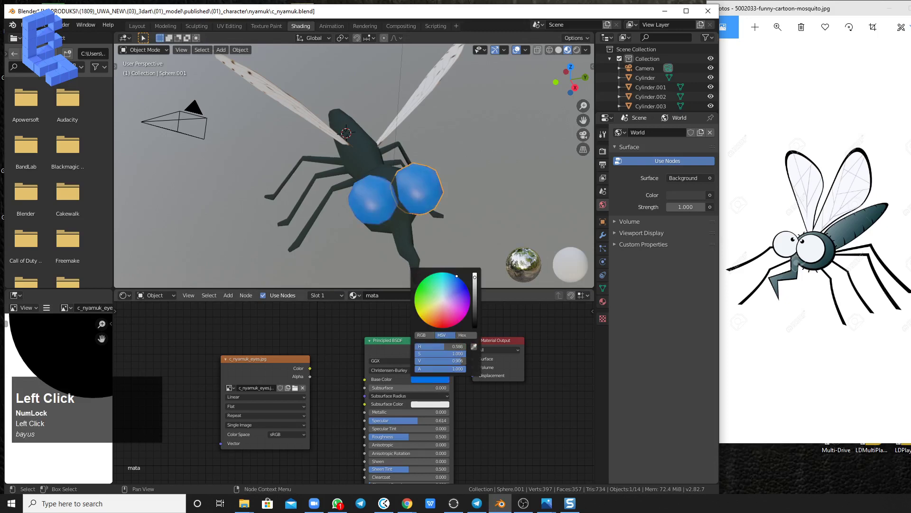
pyautogui.moveTo(445, 221); pyautogui.dragTo(413, 198, button='middle')
pyautogui.moveTo(262, 358)
pyautogui.mouseDown()
pyautogui.moveTo(268, 337)
pyautogui.moveTo(259, 343)
pyautogui.mouseUp()
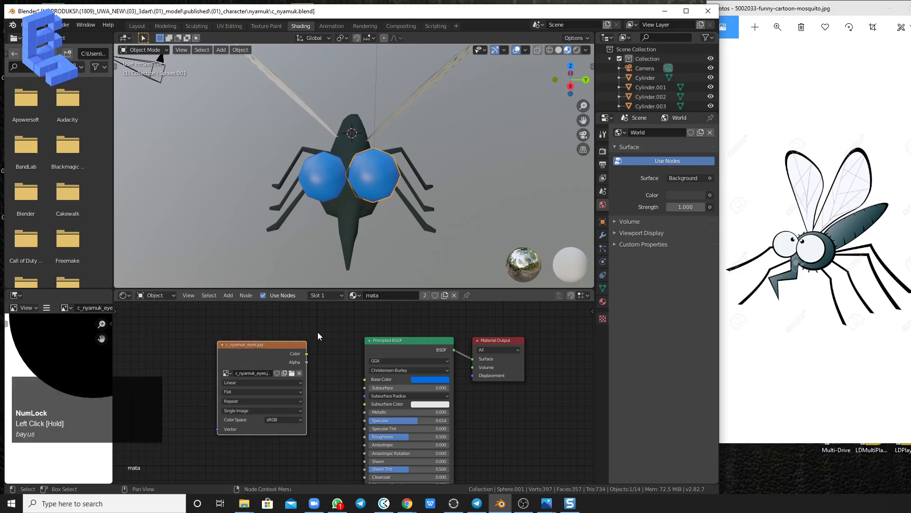
pyautogui.hotkey('shift', 'a')
pyautogui.moveTo(317, 331)
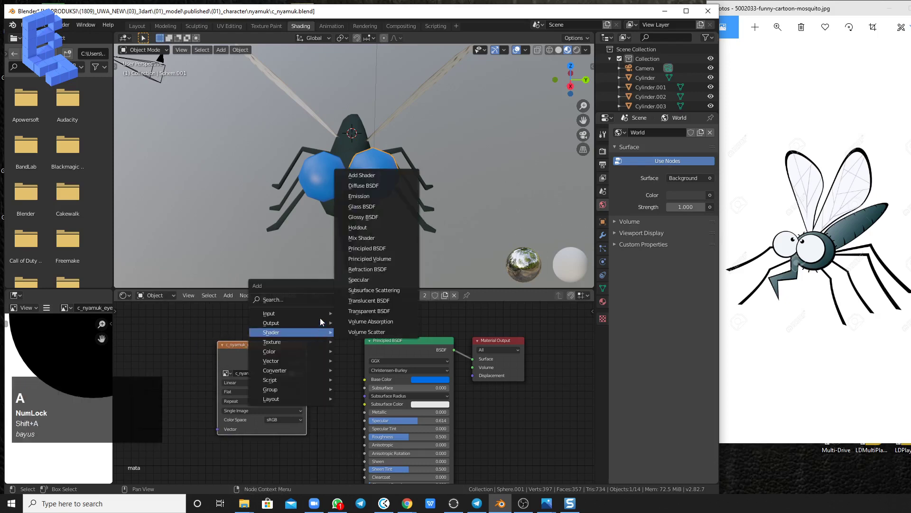
pyautogui.moveTo(306, 314)
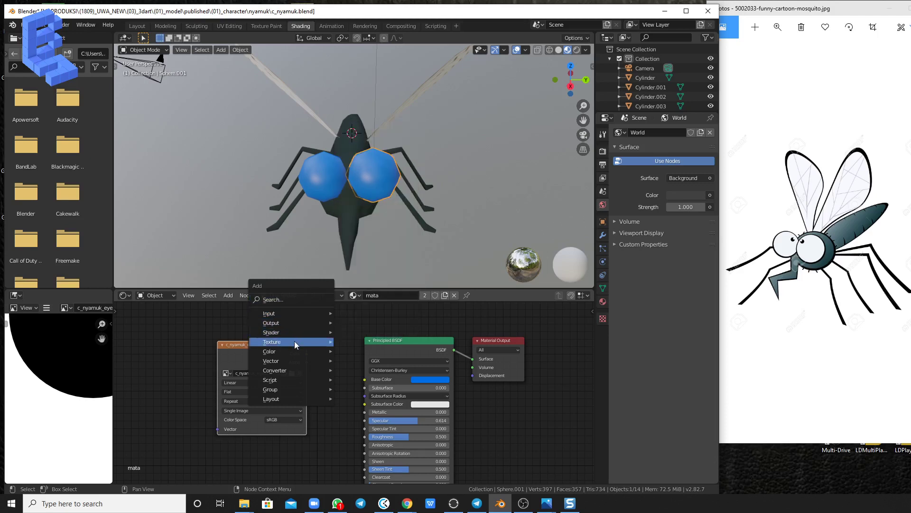
pyautogui.moveTo(295, 342)
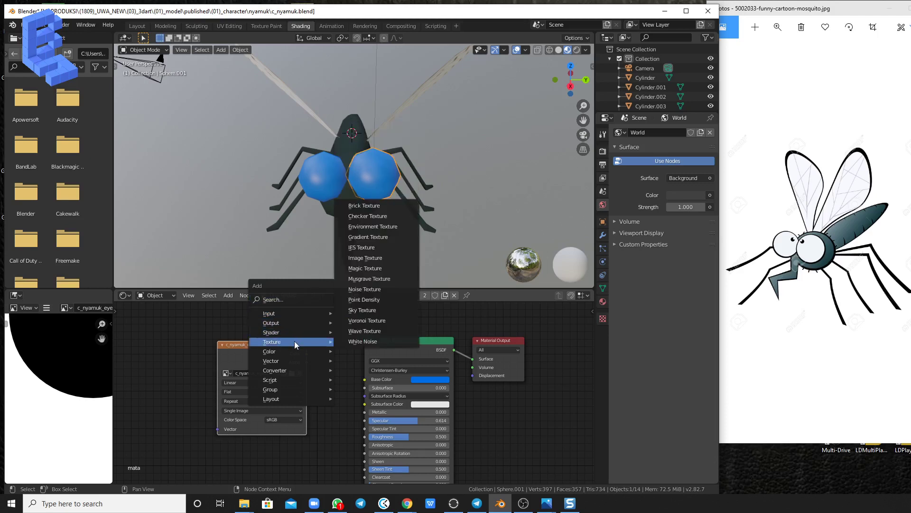
pyautogui.click(366, 259)
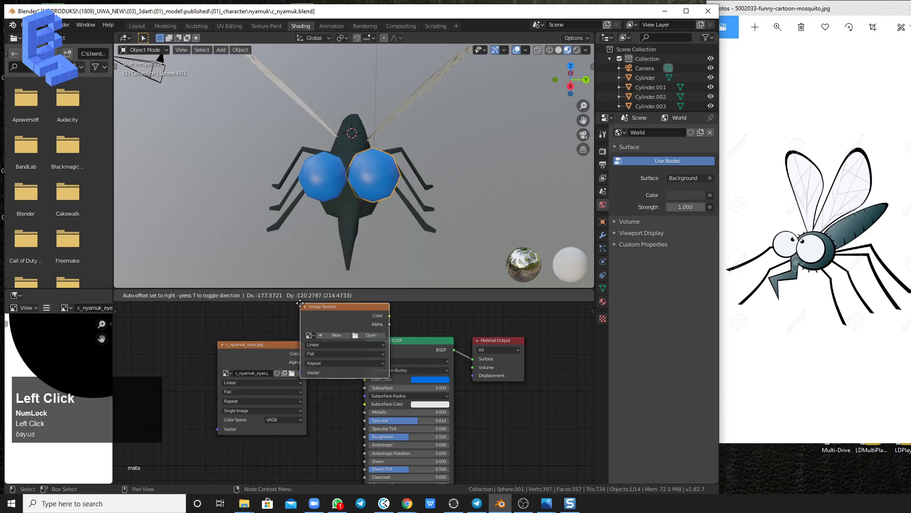
pyautogui.rightClick(215, 351)
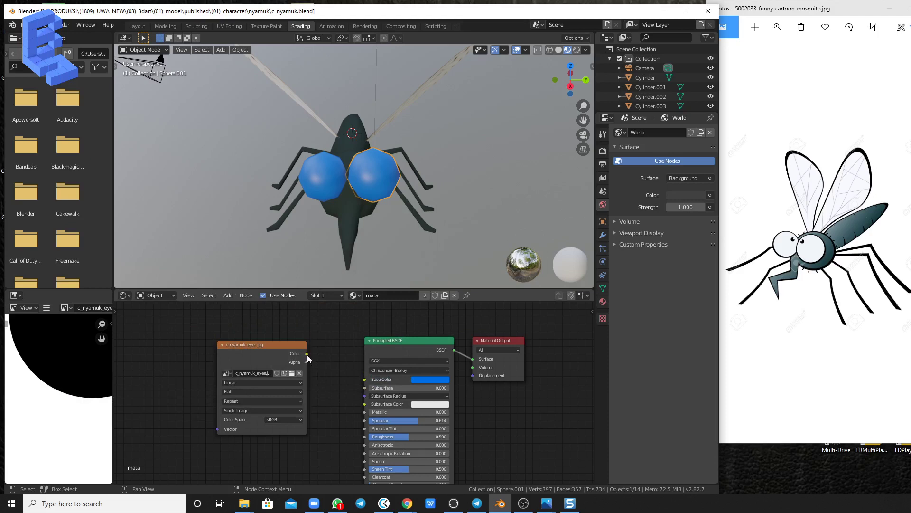
# Link the c_nyamuk_eyes.jpg Color output to the Principled BSDF Base Color and space the three eye nodes apart
pyautogui.moveTo(307, 354); pyautogui.dragTo(365, 379)
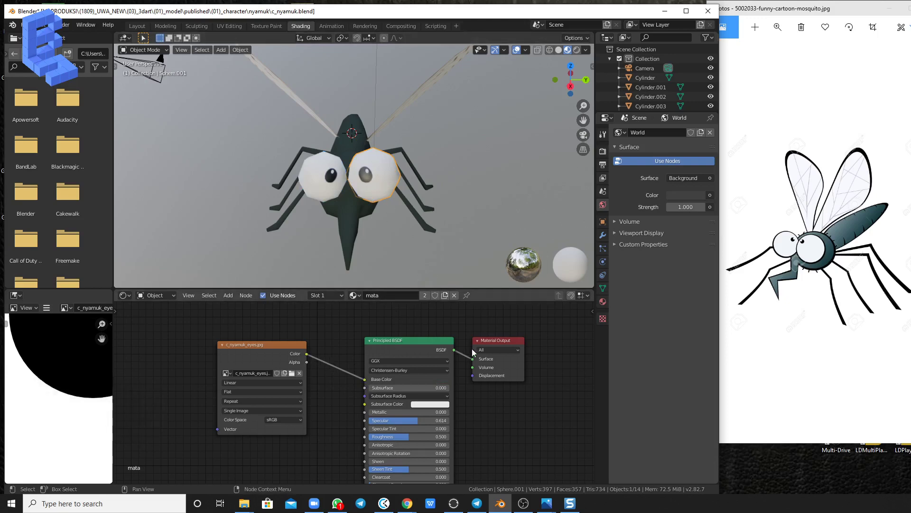
pyautogui.moveTo(493, 346); pyautogui.dragTo(524, 332)
pyautogui.moveTo(265, 349); pyautogui.dragTo(234, 361)
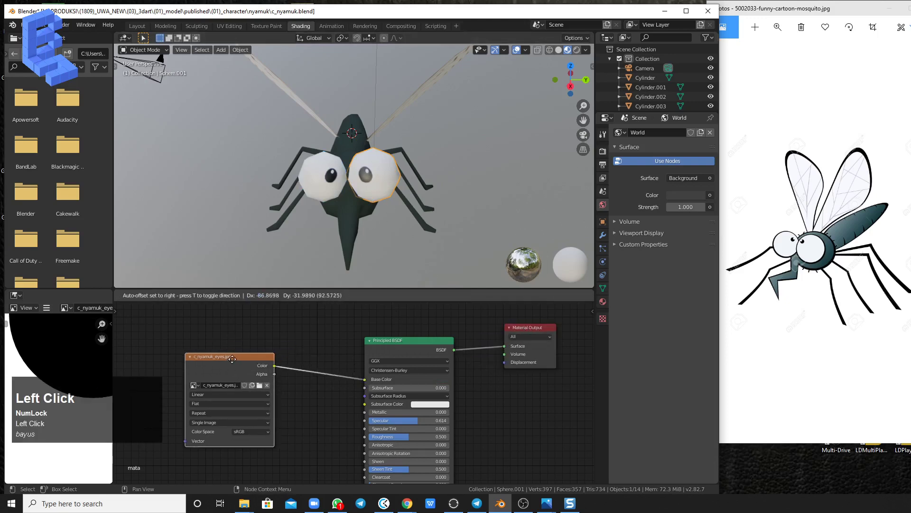
pyautogui.moveTo(374, 340); pyautogui.dragTo(363, 336)
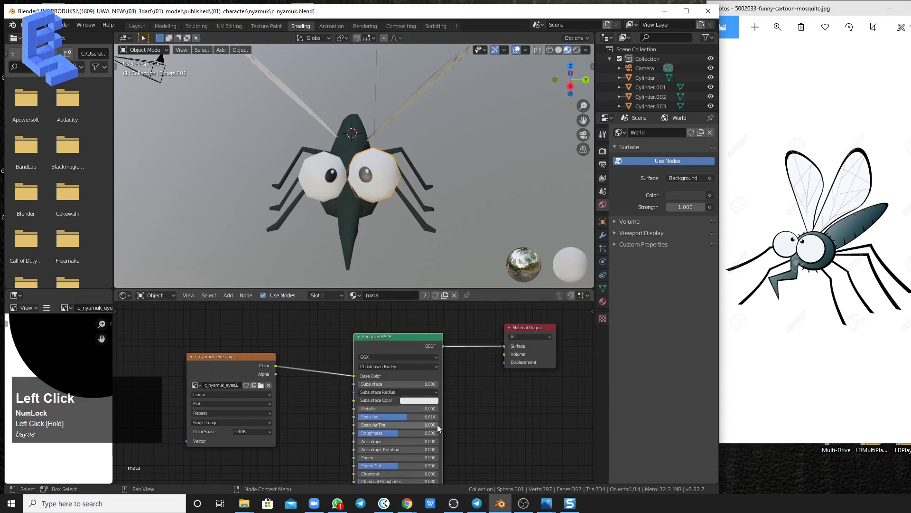
# Review the eye material's Principled BSDF parameters and examine the shading on both pupils up close
pyautogui.scroll(2, 407, 409)
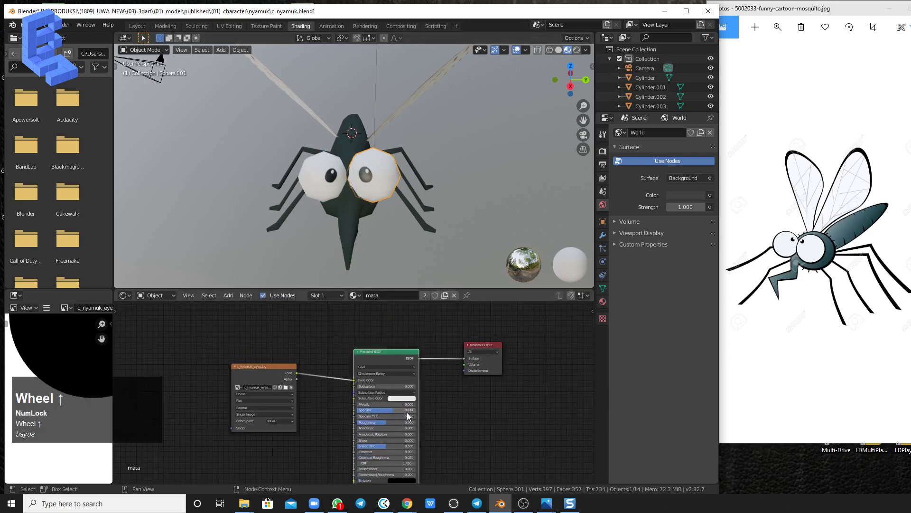
pyautogui.moveTo(497, 443); pyautogui.dragTo(499, 376, button='middle')
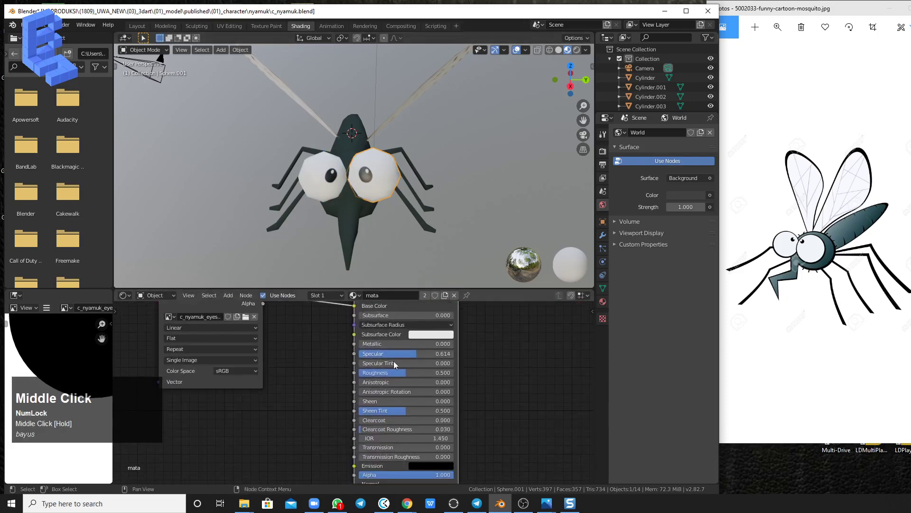
pyautogui.moveTo(516, 420); pyautogui.dragTo(520, 365, button='middle')
pyautogui.moveTo(490, 328); pyautogui.dragTo(489, 422, button='middle')
pyautogui.scroll(3, 399, 209)
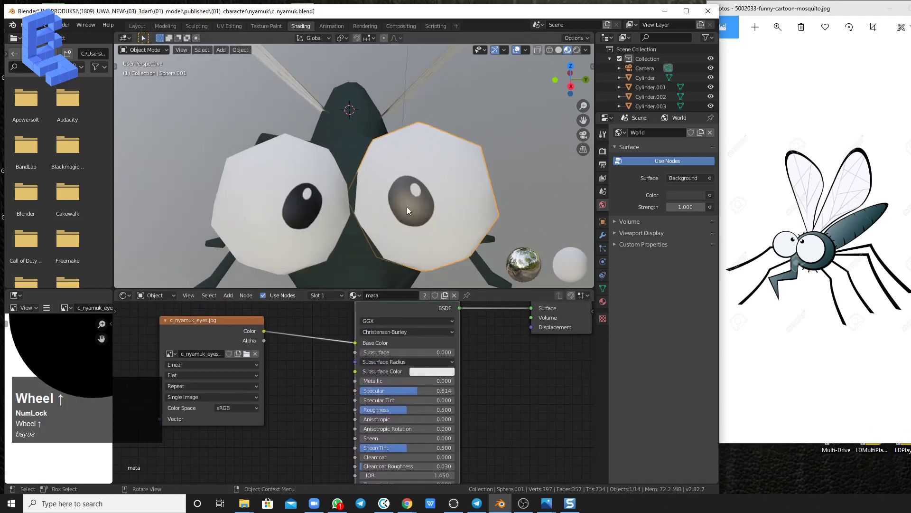
pyautogui.scroll(3, 402, 211)
pyautogui.scroll(-2, 413, 211)
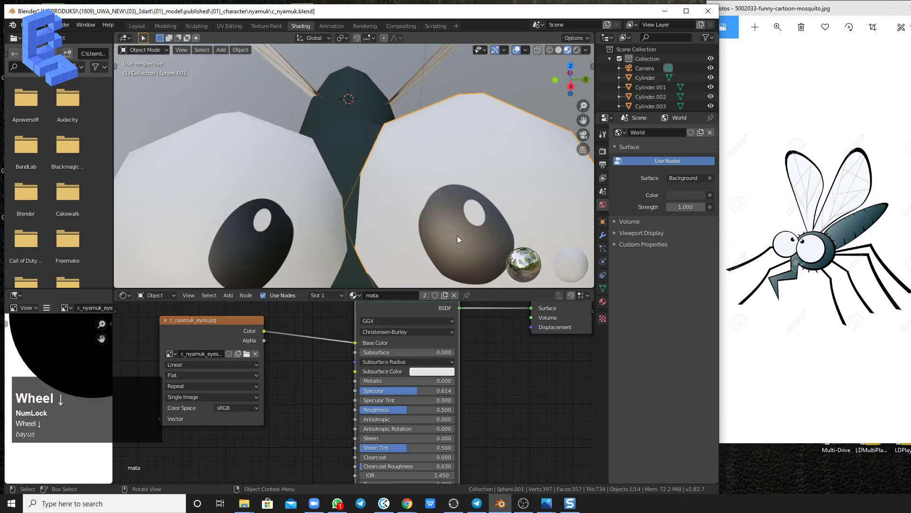
pyautogui.keyDown('shift'); pyautogui.moveTo(462, 238); pyautogui.dragTo(449, 223, button='middle'); pyautogui.keyUp('shift')
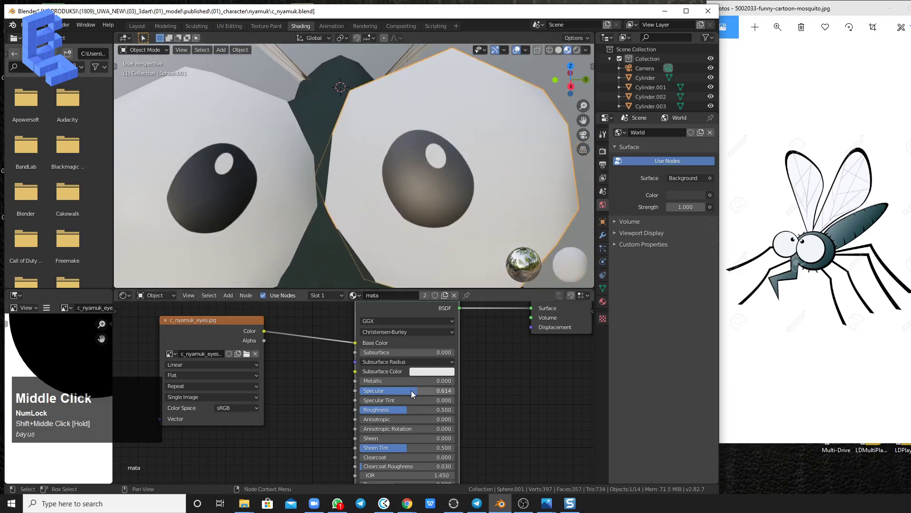
# Set the eye material's Specular to 0.364 and Roughness to 0, and inspect the reflections on the eyes
pyautogui.moveTo(413, 391); pyautogui.dragTo(353, 410)
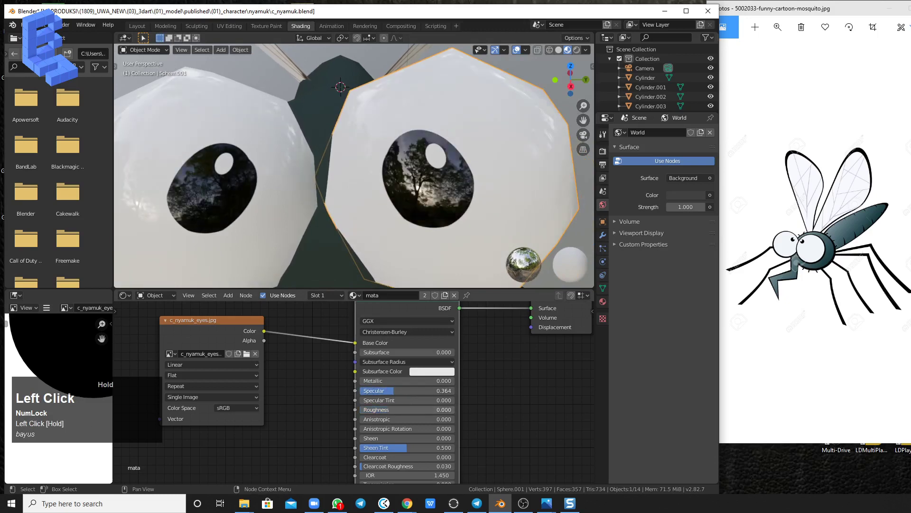
pyautogui.scroll(-5, 426, 201)
pyautogui.moveTo(400, 209); pyautogui.dragTo(388, 213, button='middle')
pyautogui.scroll(5, 294, 200)
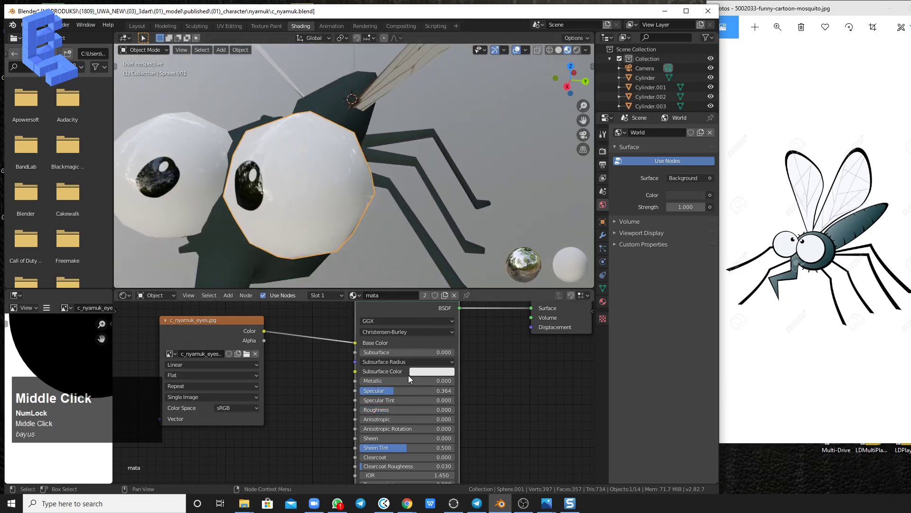
# Raise the eye material's Specular to 0.827 and check the eyes from several angles
pyautogui.moveTo(395, 391); pyautogui.dragTo(438, 390)
pyautogui.scroll(-4, 328, 211)
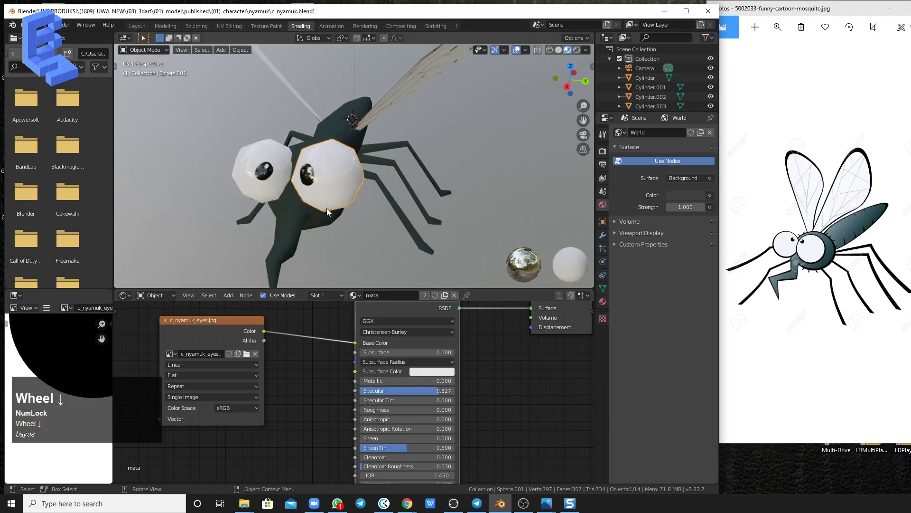
pyautogui.scroll(4, 330, 208)
pyautogui.scroll(-6, 330, 207)
pyautogui.moveTo(329, 208); pyautogui.dragTo(404, 203, button='middle')
pyautogui.scroll(2, 410, 196)
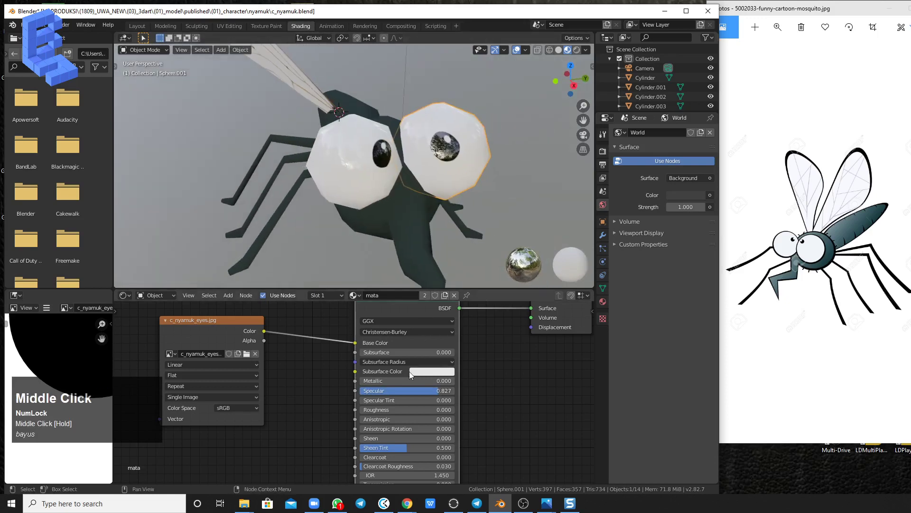
# Lower the eye material's Specular to 0.282 and check the eyes on the model
pyautogui.moveTo(433, 392); pyautogui.dragTo(383, 392)
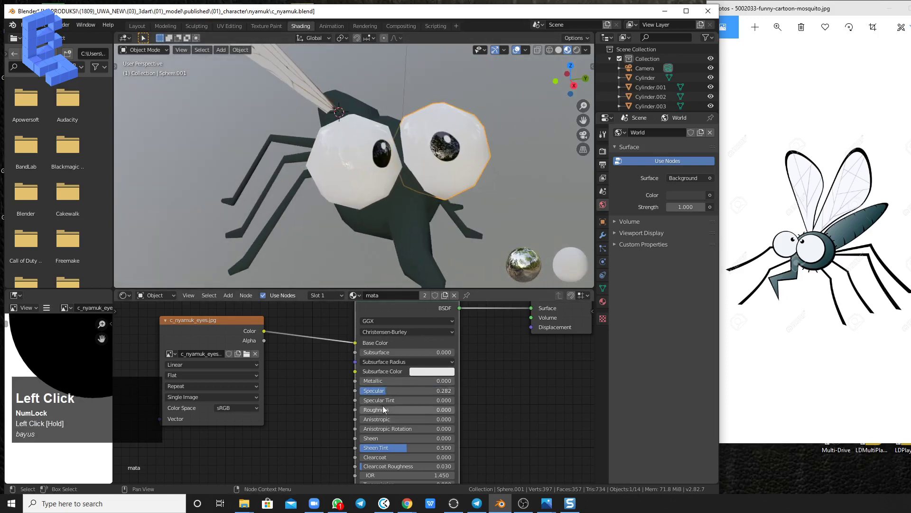
pyautogui.scroll(1, 446, 191)
pyautogui.moveTo(448, 192); pyautogui.dragTo(471, 186, button='middle')
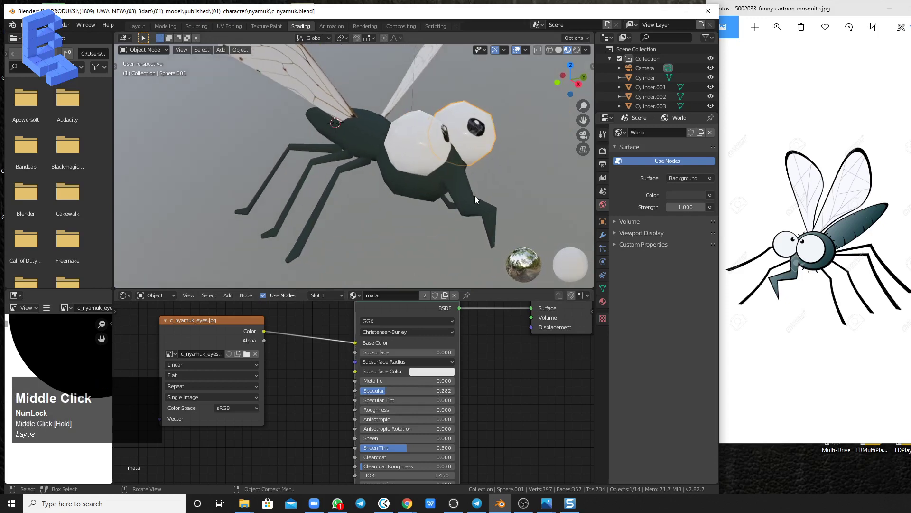
pyautogui.scroll(-2, 480, 191)
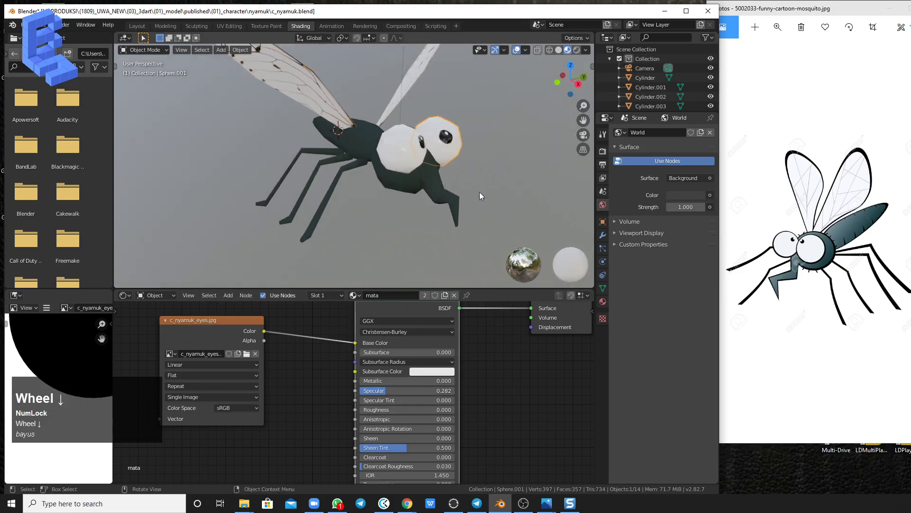
# Select a wing and space out its "sayap" material's c_nyamuk_wing.jpg, Principled BSDF and Material Output nodes
pyautogui.moveTo(480, 189); pyautogui.dragTo(425, 212, button='middle')
pyautogui.scroll(-2, 454, 189)
pyautogui.keyDown('shift'); pyautogui.scroll(2, 420, 178); pyautogui.keyUp('shift')
pyautogui.click(420, 115)
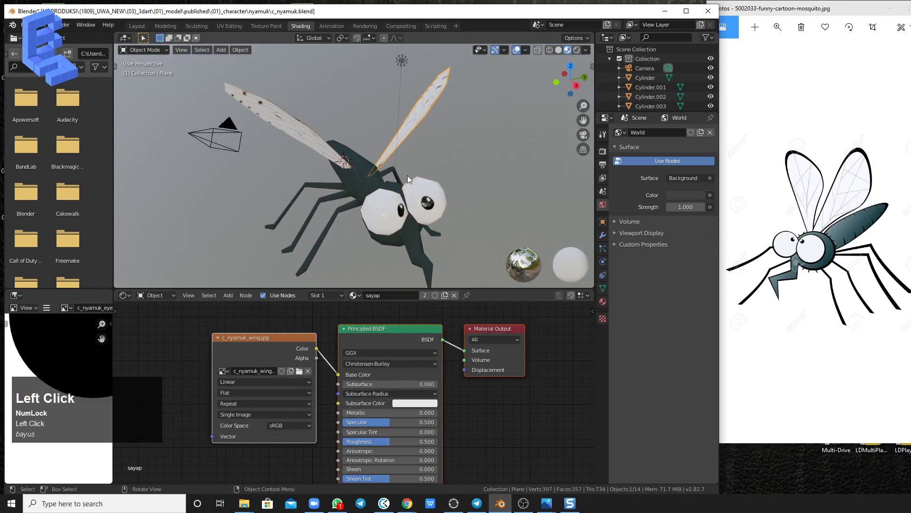
pyautogui.moveTo(414, 165); pyautogui.dragTo(406, 171, button='middle')
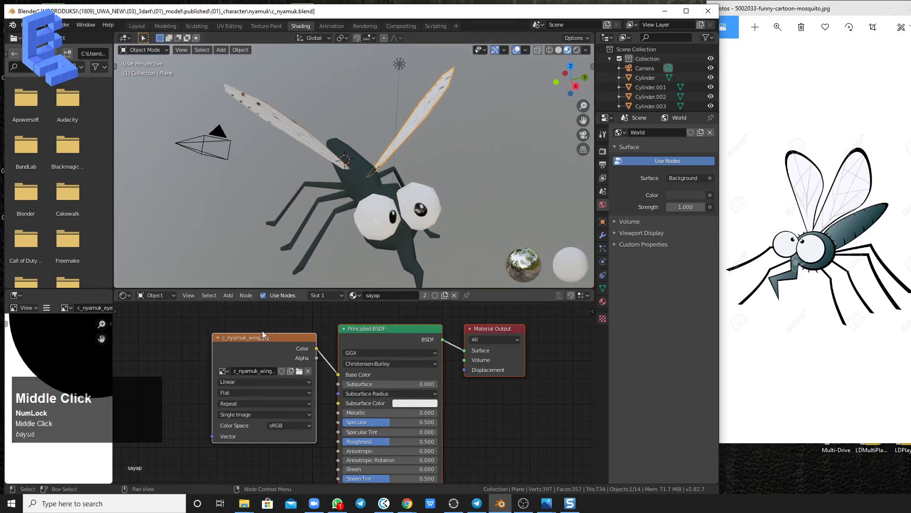
pyautogui.moveTo(262, 335); pyautogui.dragTo(235, 336)
pyautogui.moveTo(465, 331); pyautogui.dragTo(507, 329)
pyautogui.moveTo(410, 195); pyautogui.dragTo(393, 207, button='middle')
pyautogui.scroll(2, 440, 195)
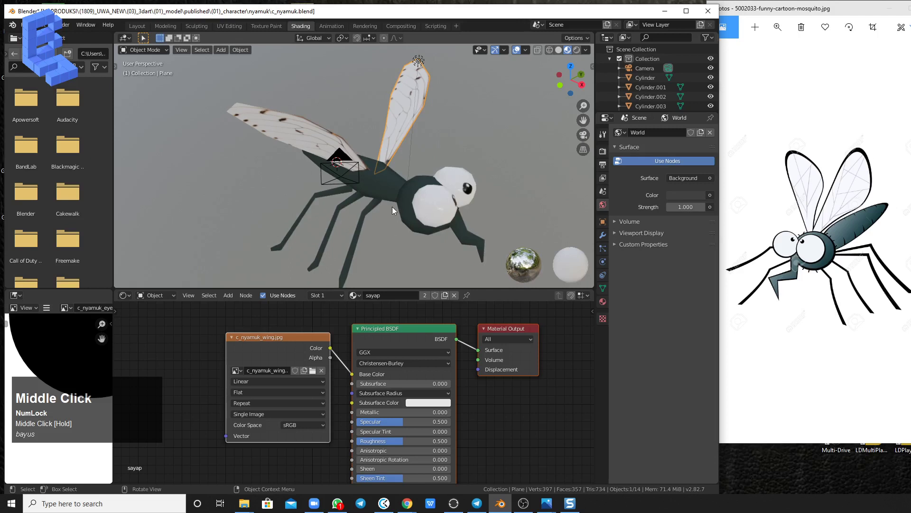
pyautogui.moveTo(496, 327); pyautogui.dragTo(528, 323)
pyautogui.click(508, 324)
pyautogui.moveTo(293, 335); pyautogui.dragTo(248, 337)
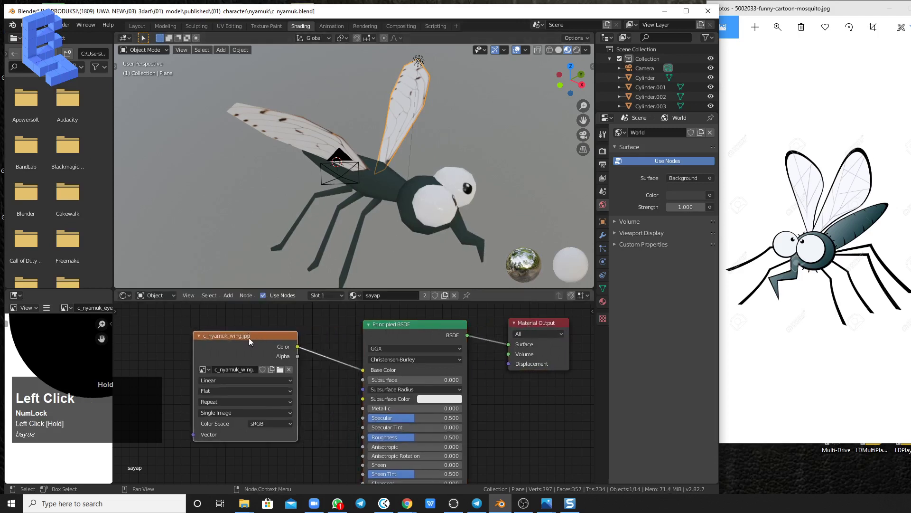
# Reposition the wing material's Principled BSDF and c_nyamuk_wing.jpg nodes, giving the image node more distance, and look over the shader's Alpha input
pyautogui.moveTo(407, 324); pyautogui.dragTo(406, 312)
pyautogui.scroll(-1, 457, 387)
pyautogui.moveTo(457, 386); pyautogui.dragTo(504, 395, button='middle')
pyautogui.moveTo(407, 432); pyautogui.dragTo(431, 391, button='middle')
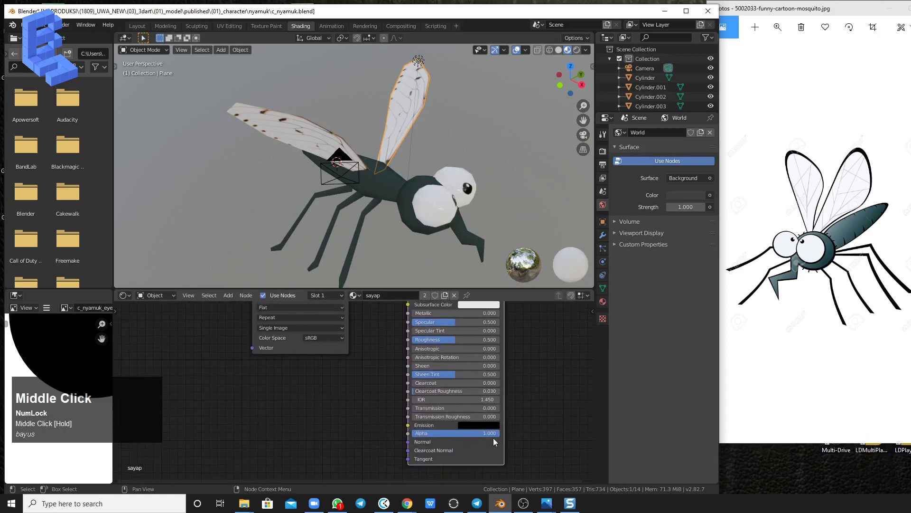
pyautogui.moveTo(494, 437)
pyautogui.mouseDown()
pyautogui.moveTo(389, 437)
pyautogui.moveTo(479, 435)
pyautogui.mouseUp()
pyautogui.moveTo(328, 380); pyautogui.dragTo(425, 469, button='middle')
pyautogui.click(364, 328)
pyautogui.moveTo(363, 328); pyautogui.dragTo(308, 339)
pyautogui.moveTo(400, 379); pyautogui.dragTo(355, 327, button='middle')
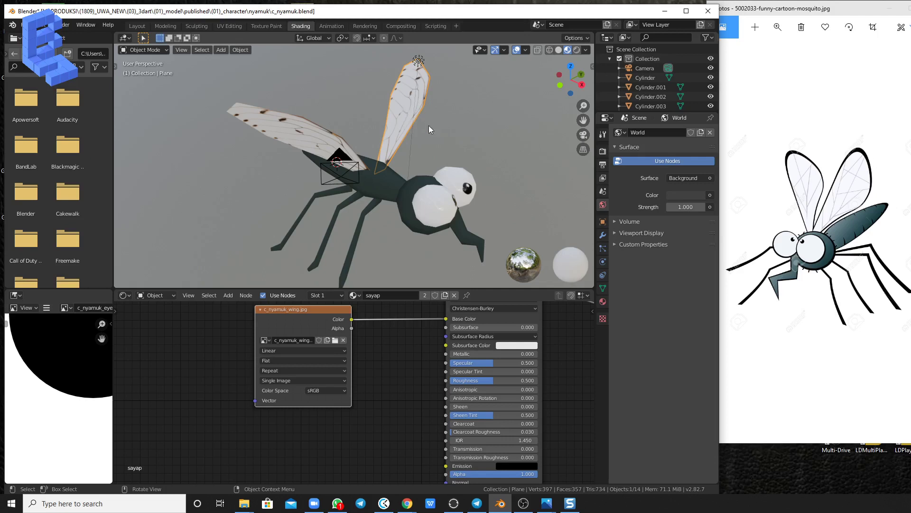
# Connect the Color output of the c_nyamuk_wing.jpg node to the Alpha input of the Principled BSDF
pyautogui.moveTo(380, 356); pyautogui.dragTo(304, 363, button='middle')
pyautogui.scroll(-1, 356, 339)
pyautogui.scroll(-1, 300, 363)
pyautogui.moveTo(303, 335)
pyautogui.mouseDown()
pyautogui.moveTo(368, 465)
pyautogui.moveTo(383, 459)
pyautogui.mouseUp()
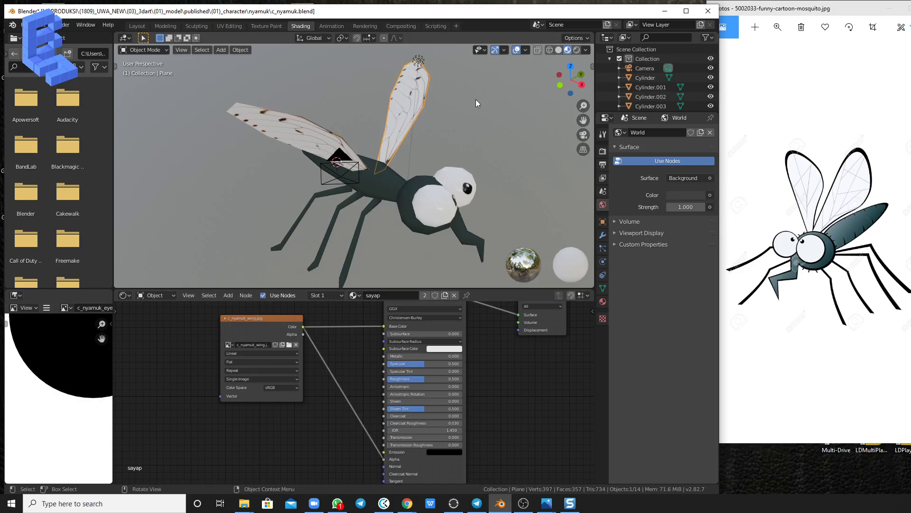
pyautogui.scroll(3, 485, 101)
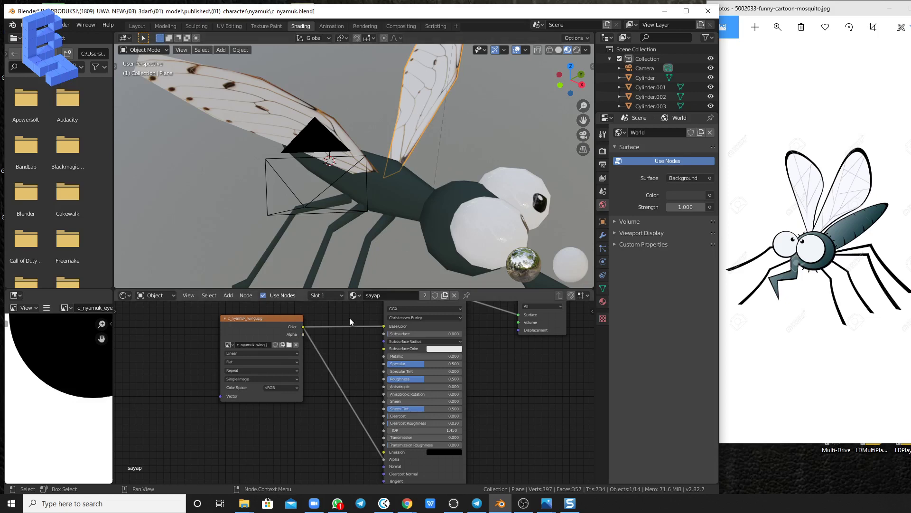
# Move the c_nyamuk_wing.jpg node away from the shader and insert an Invert node on its link to Alpha
pyautogui.moveTo(330, 353)
pyautogui.mouseDown(button='middle')
pyautogui.moveTo(323, 378)
pyautogui.moveTo(322, 350)
pyautogui.mouseUp(button='middle')
pyautogui.scroll(-1, 326, 373)
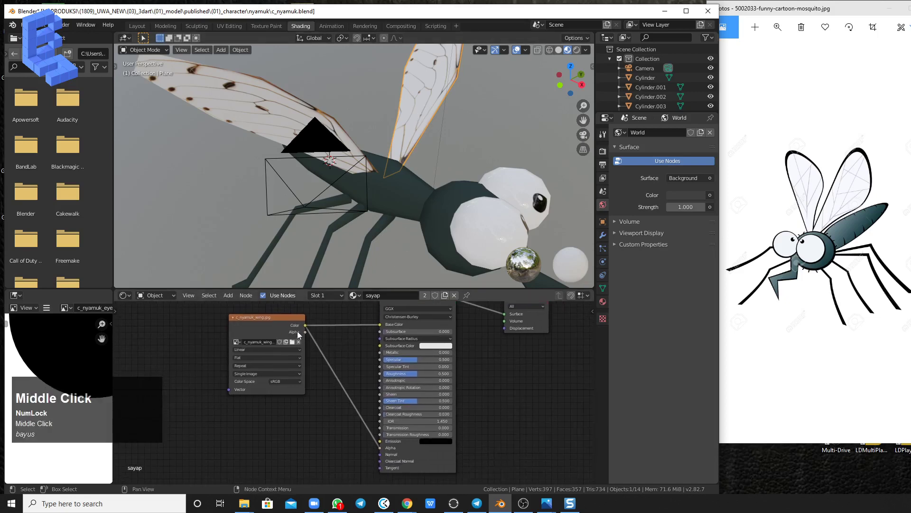
pyautogui.moveTo(287, 325); pyautogui.dragTo(254, 328)
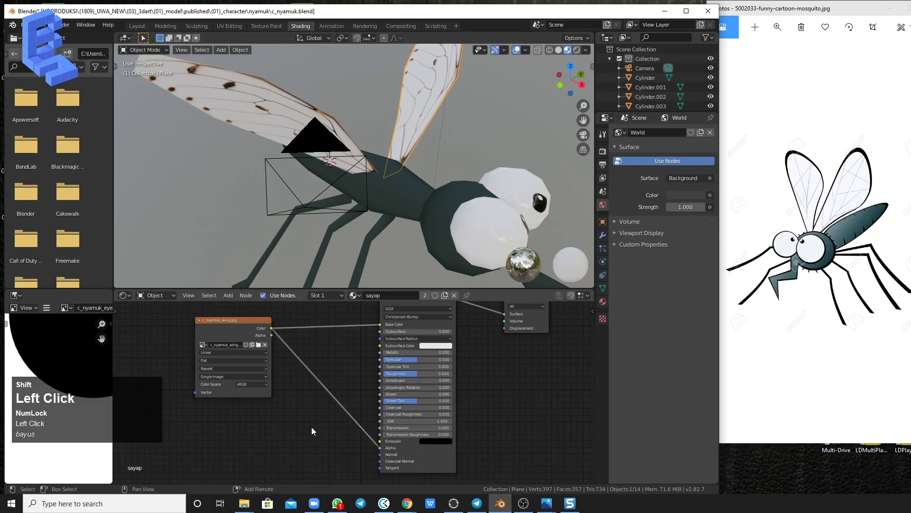
pyautogui.hotkey('shift', 'a')
pyautogui.click(287, 383)
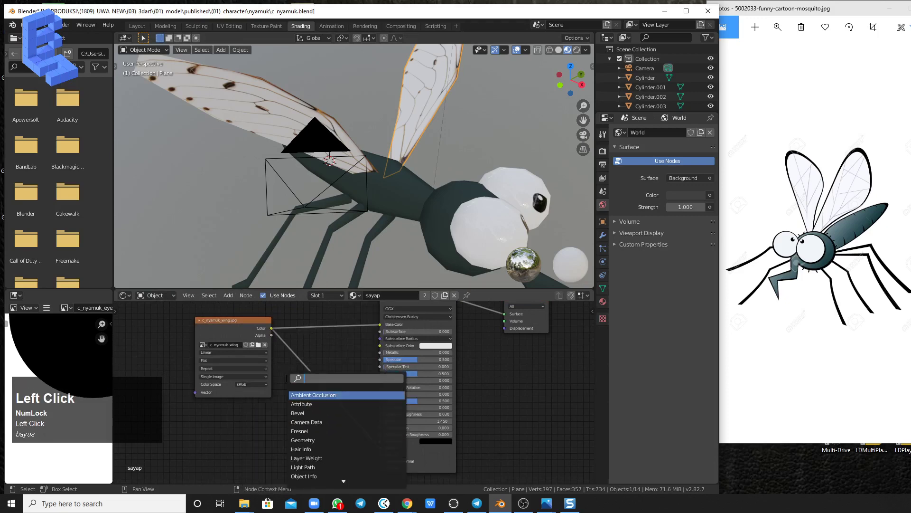
pyautogui.write('in')
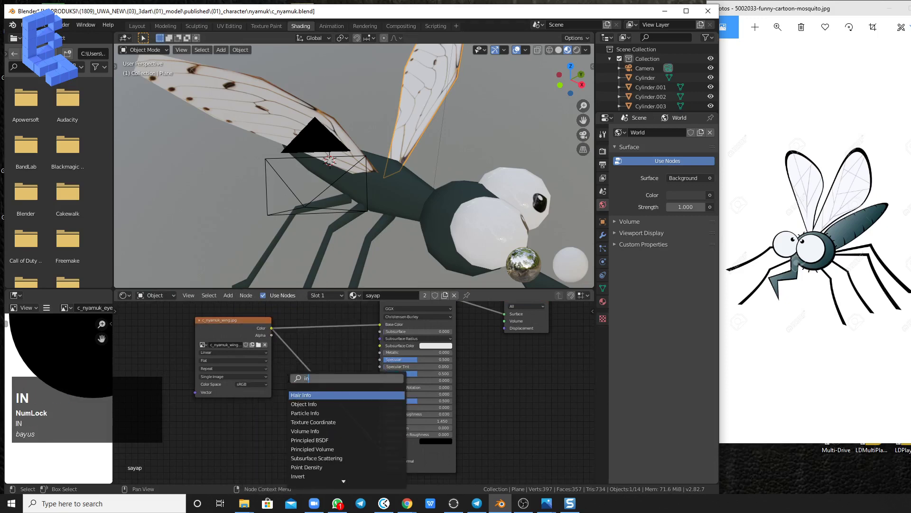
pyautogui.write('ve')
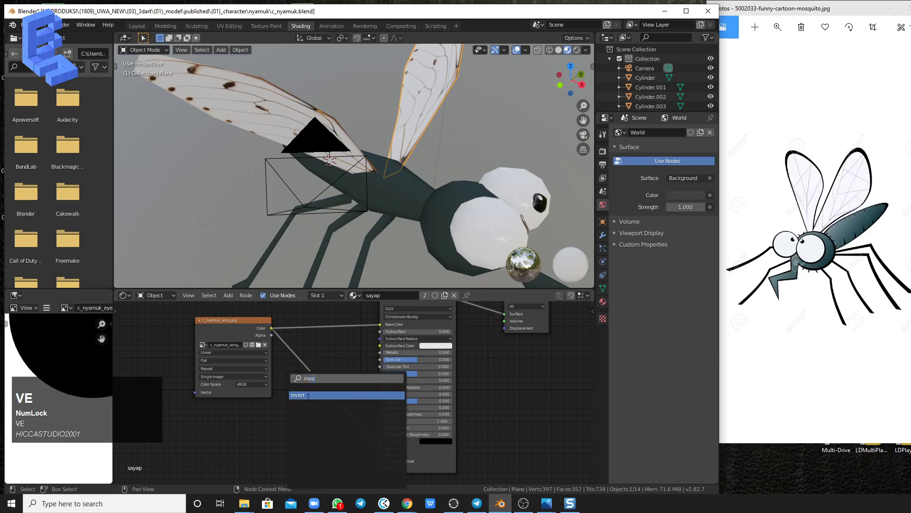
pyautogui.click(309, 395)
pyautogui.click(306, 366)
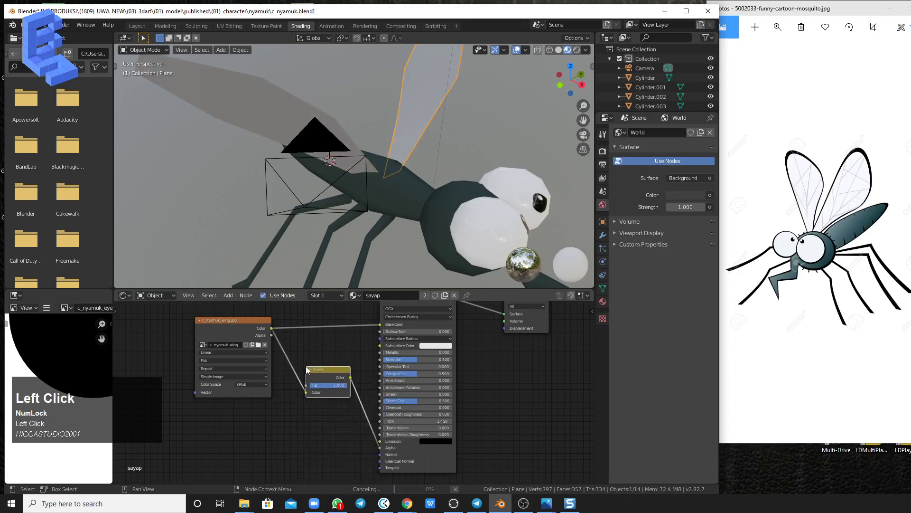
# Inspect the inverted-alpha wings from several angles, in both Material Preview and Rendered viewport shading
pyautogui.moveTo(447, 156); pyautogui.dragTo(411, 104, button='middle')
pyautogui.scroll(4, 418, 142)
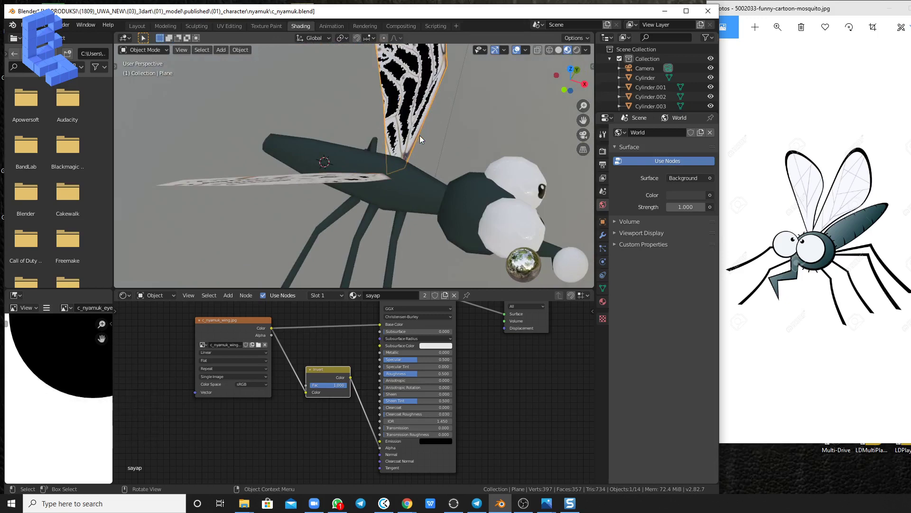
pyautogui.scroll(-3, 419, 136)
pyautogui.moveTo(443, 146); pyautogui.dragTo(415, 144, button='middle')
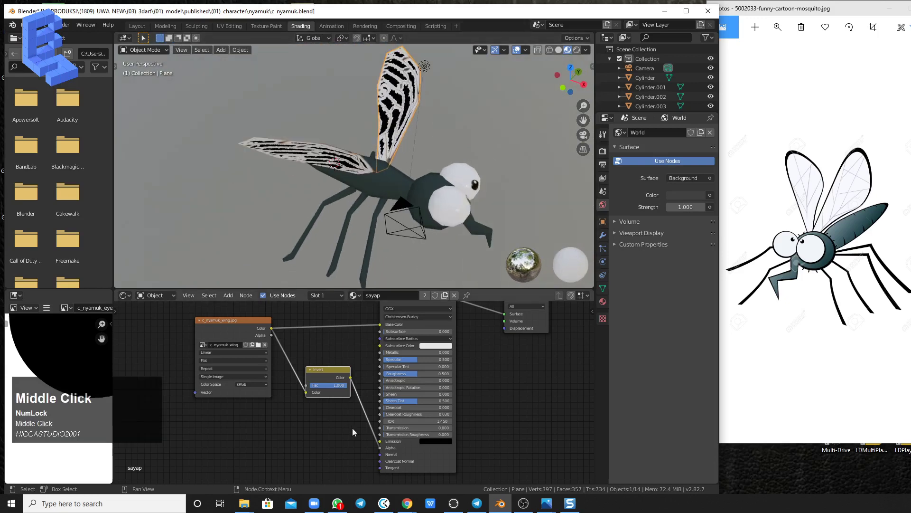
pyautogui.moveTo(343, 386)
pyautogui.mouseDown()
pyautogui.moveTo(313, 385)
pyautogui.moveTo(349, 386)
pyautogui.mouseUp()
pyautogui.scroll(-2, 408, 211)
pyautogui.moveTo(417, 202); pyautogui.dragTo(402, 142, button='middle')
pyautogui.click(577, 50)
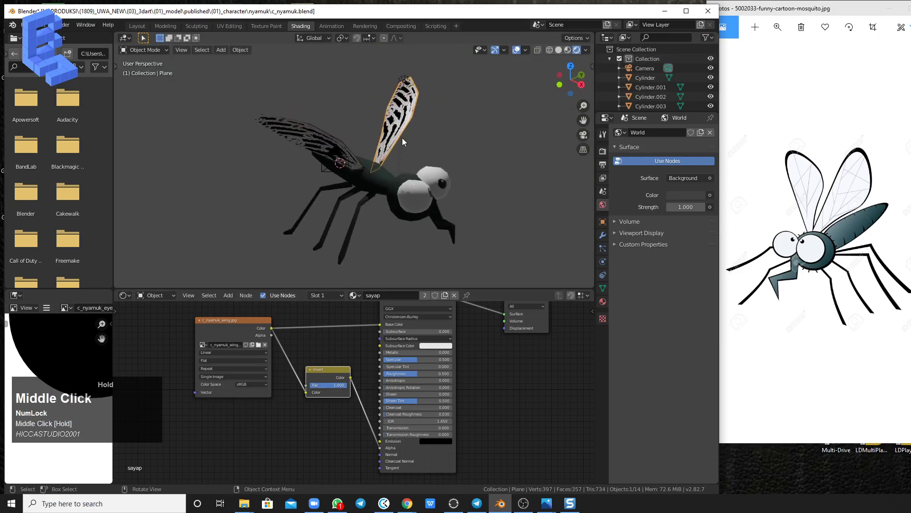
pyautogui.click(568, 50)
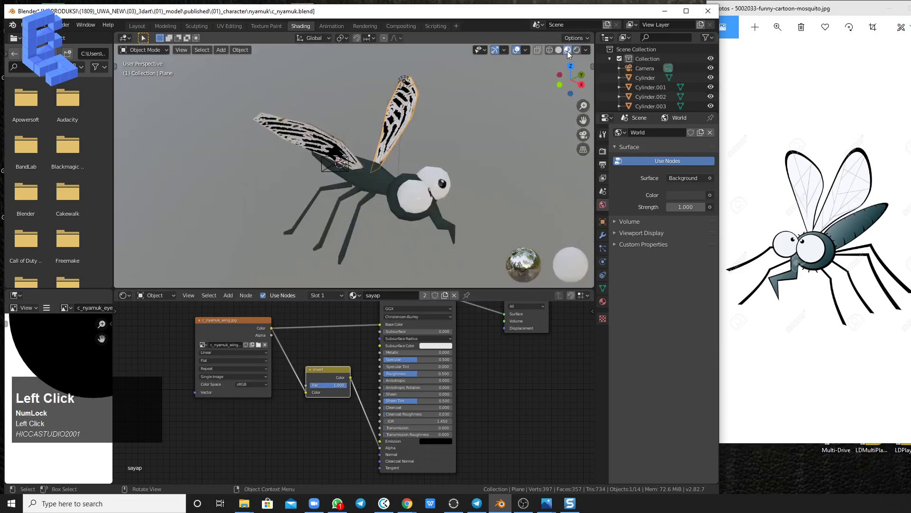
# Nudge the Principled BSDF node and set the sayap material's Blend Mode to Alpha Blend
pyautogui.moveTo(417, 362); pyautogui.dragTo(397, 395, button='middle')
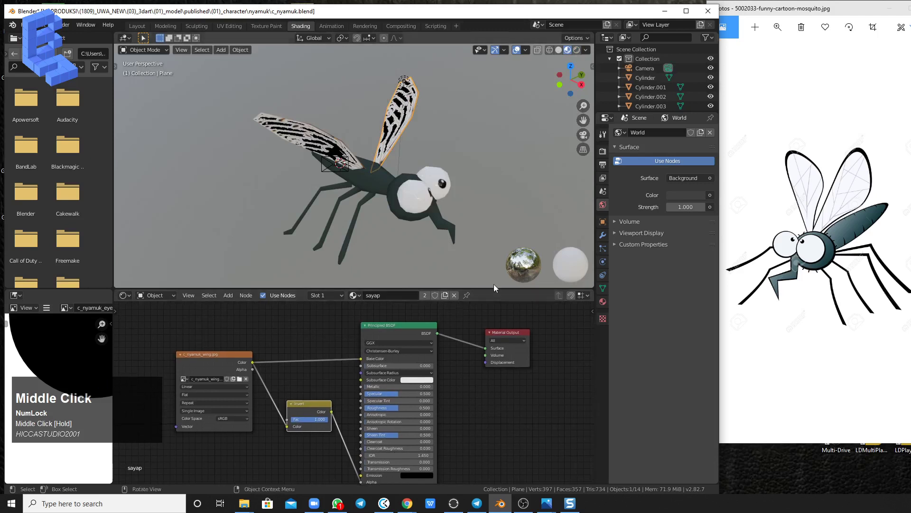
pyautogui.moveTo(408, 329); pyautogui.dragTo(412, 324)
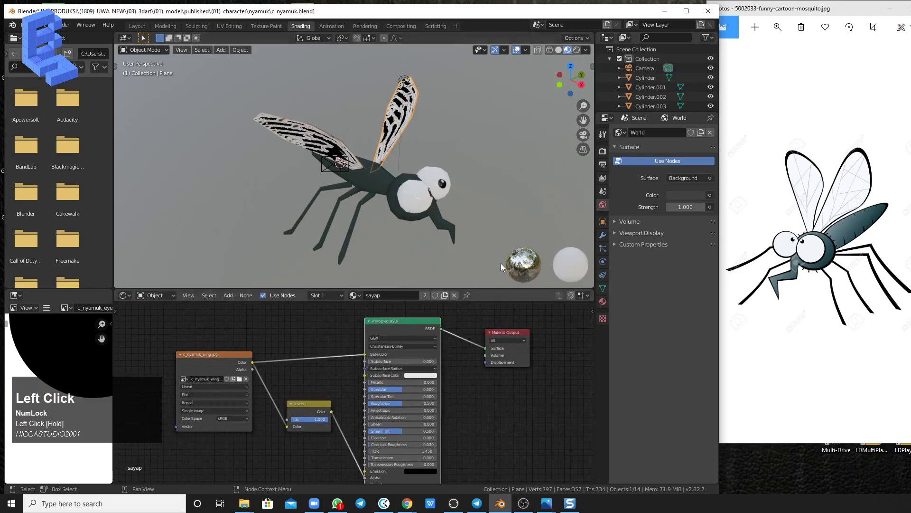
pyautogui.click(603, 302)
pyautogui.scroll(-8, 621, 304)
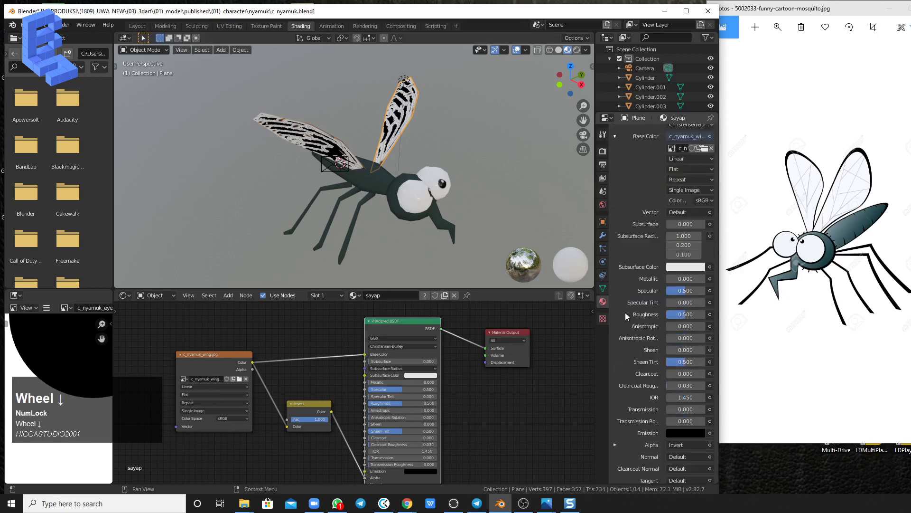
pyautogui.scroll(-4, 625, 312)
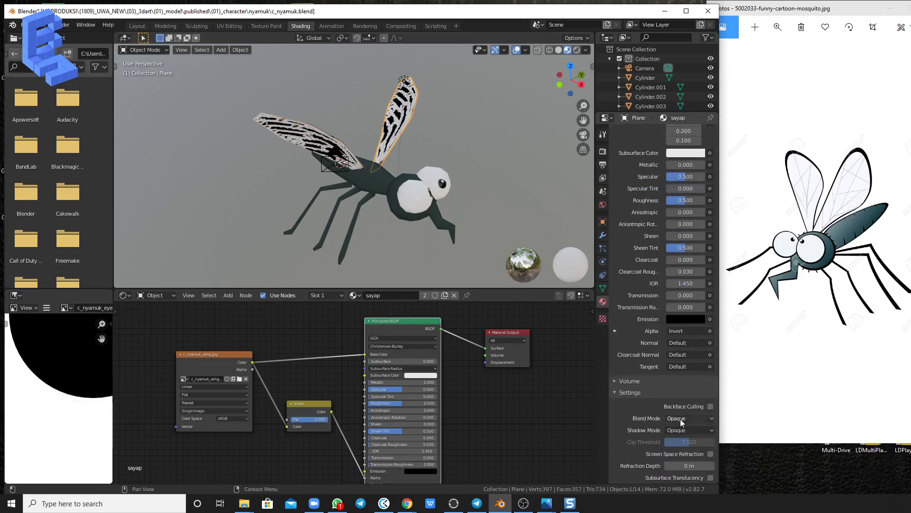
pyautogui.scroll(2, 411, 118)
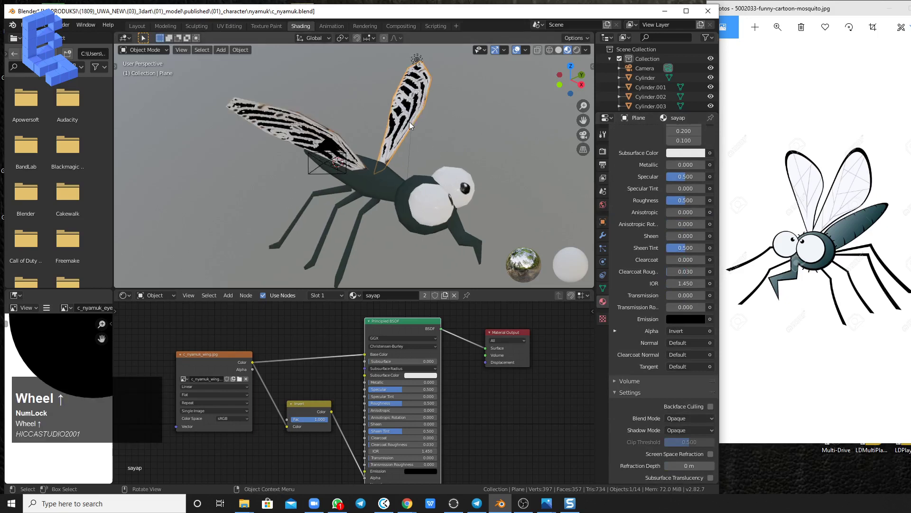
pyautogui.keyDown('shift'); pyautogui.moveTo(409, 122); pyautogui.dragTo(391, 141, button='middle'); pyautogui.keyUp('shift')
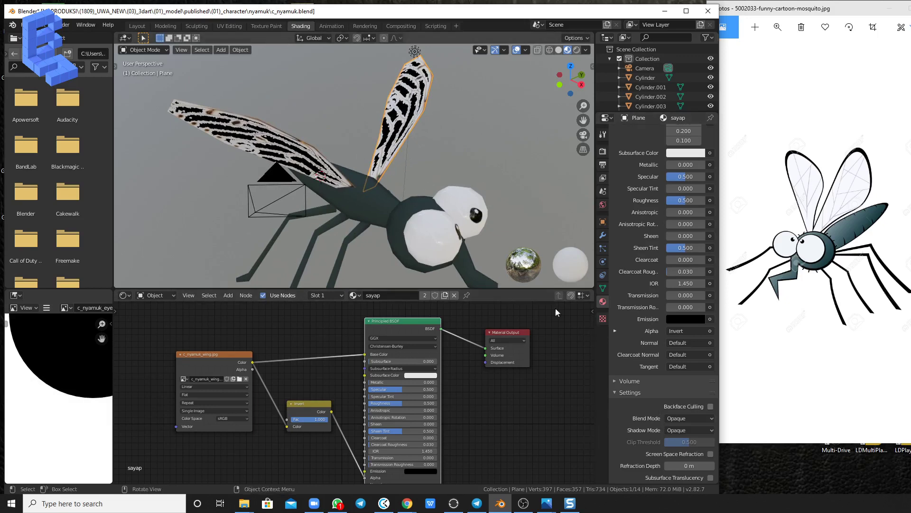
pyautogui.click(690, 419)
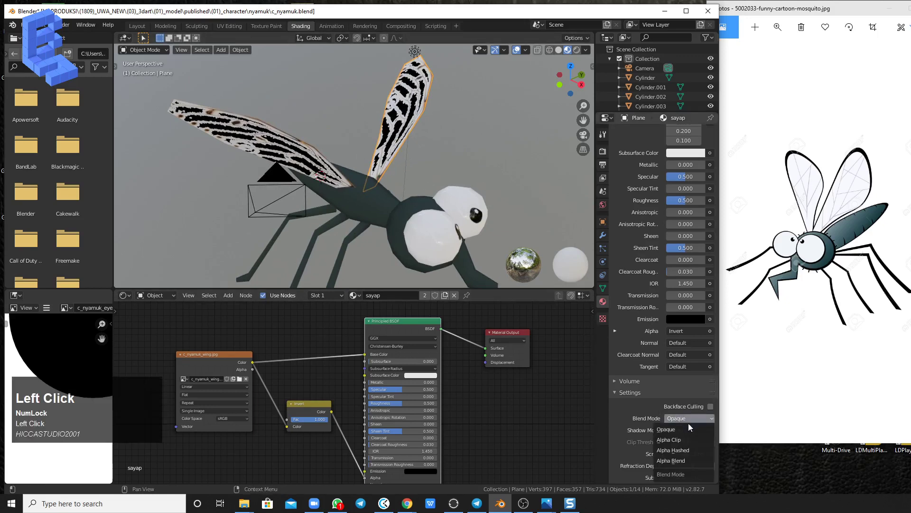
pyautogui.click(677, 460)
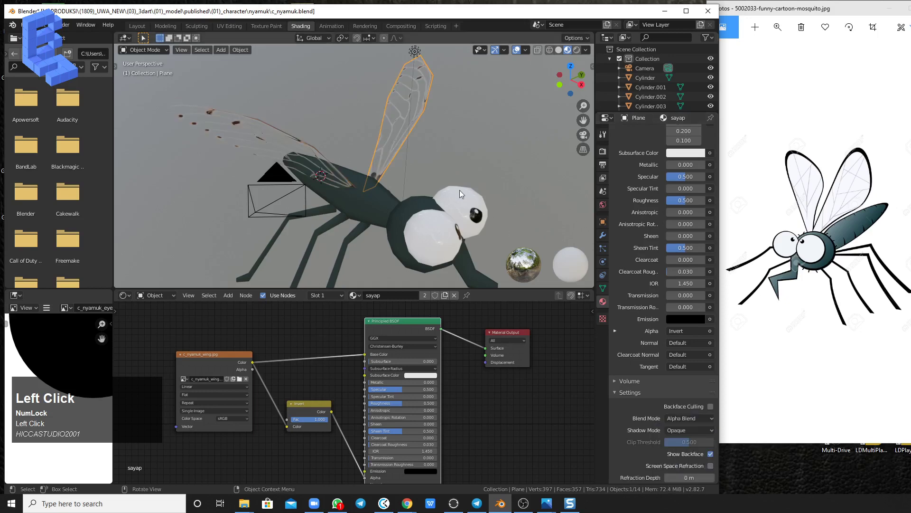
# Show the model in Rendered viewport shading and examine the wings' transparency from several angles
pyautogui.moveTo(459, 190)
pyautogui.mouseDown(button='middle')
pyautogui.moveTo(407, 170)
pyautogui.moveTo(501, 156)
pyautogui.moveTo(388, 167)
pyautogui.moveTo(403, 184)
pyautogui.moveTo(427, 177)
pyautogui.mouseUp(button='middle')
pyautogui.click(577, 50)
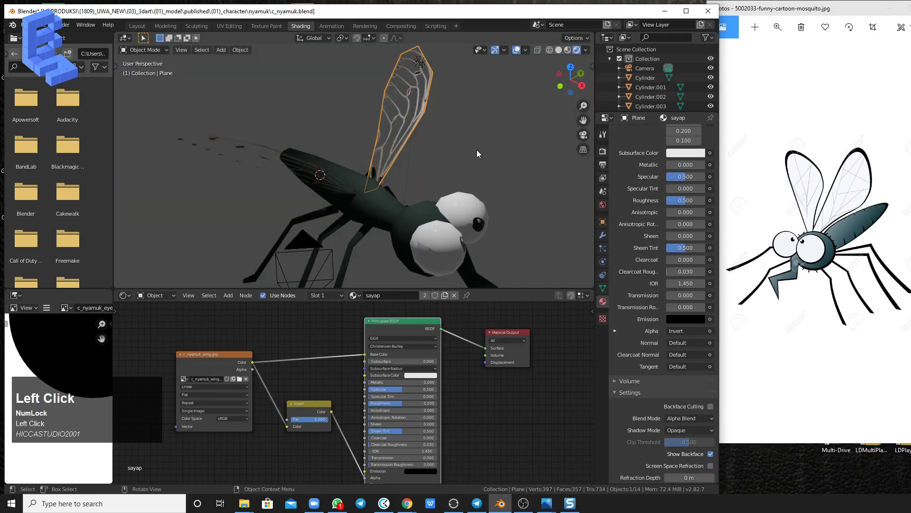
pyautogui.moveTo(477, 150)
pyautogui.mouseDown(button='middle')
pyautogui.moveTo(479, 134)
pyautogui.moveTo(483, 144)
pyautogui.moveTo(358, 155)
pyautogui.mouseUp(button='middle')
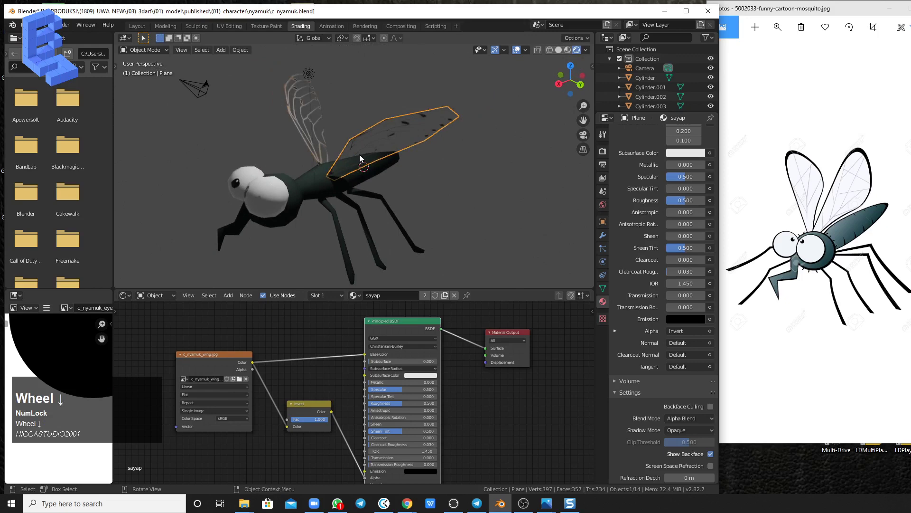
pyautogui.scroll(-1, 359, 155)
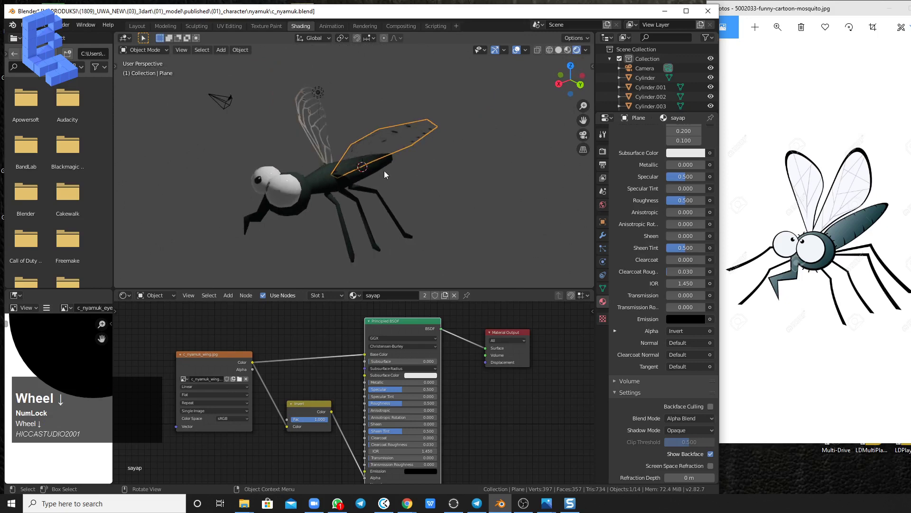
pyautogui.moveTo(341, 179); pyautogui.dragTo(380, 189, button='middle')
pyautogui.scroll(-1, 369, 165)
pyautogui.scroll(1, 329, 184)
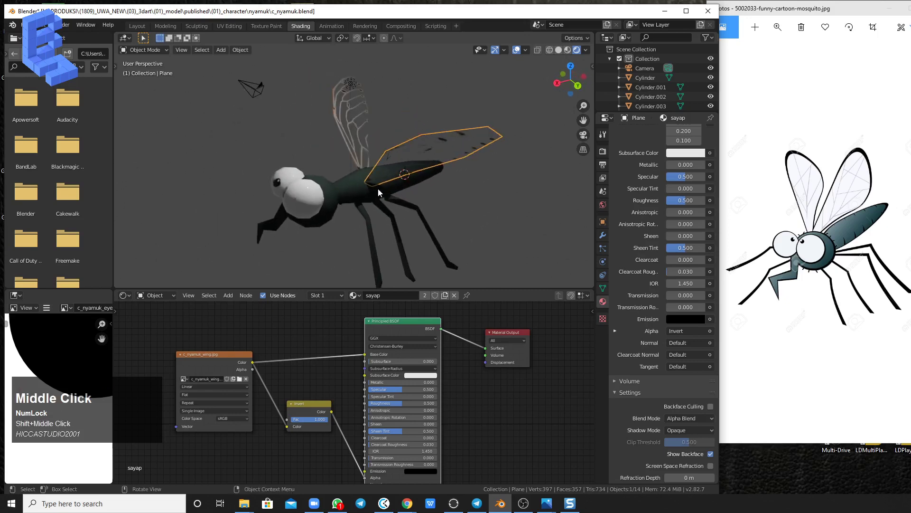
pyautogui.moveTo(378, 189); pyautogui.dragTo(403, 200, button='middle')
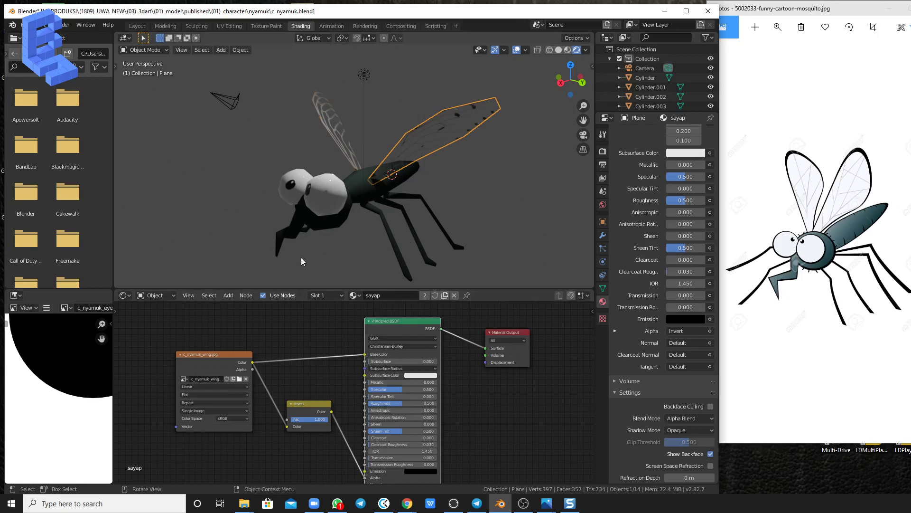
pyautogui.moveTo(301, 258); pyautogui.dragTo(269, 232, button='middle')
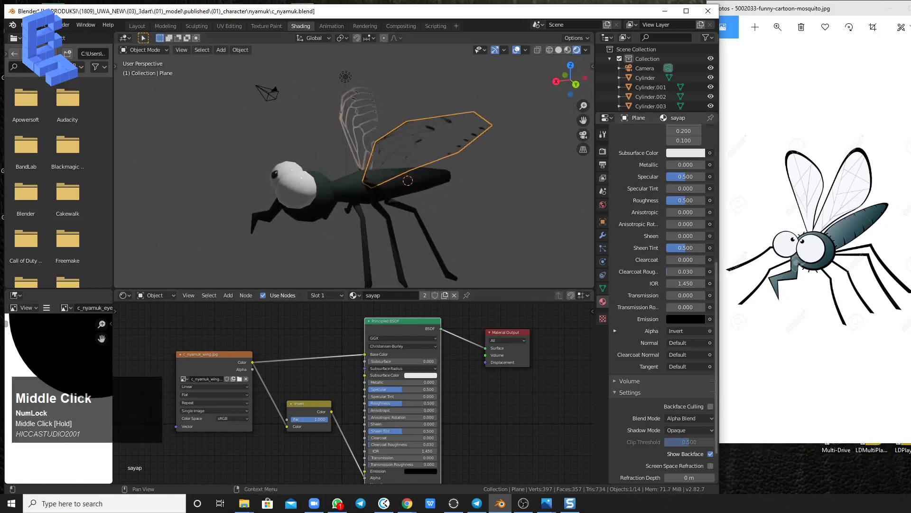
pyautogui.moveTo(344, 211); pyautogui.dragTo(398, 214, button='middle')
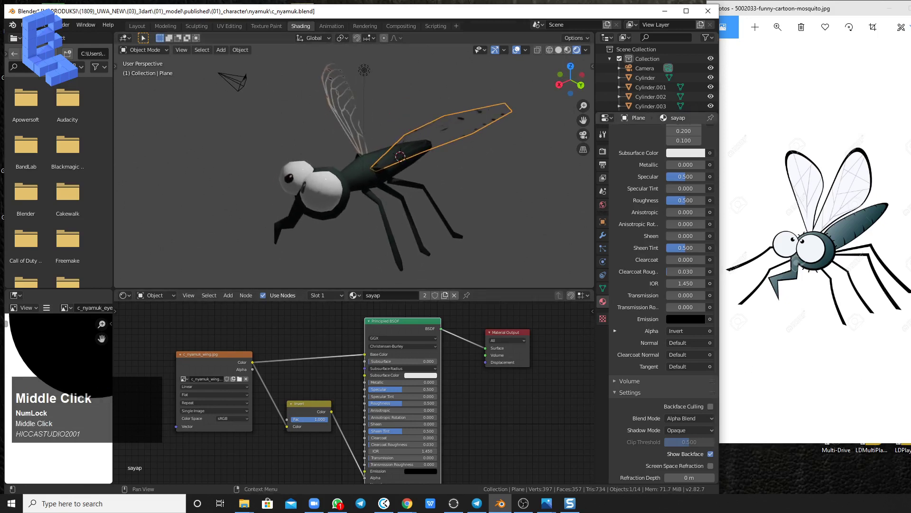